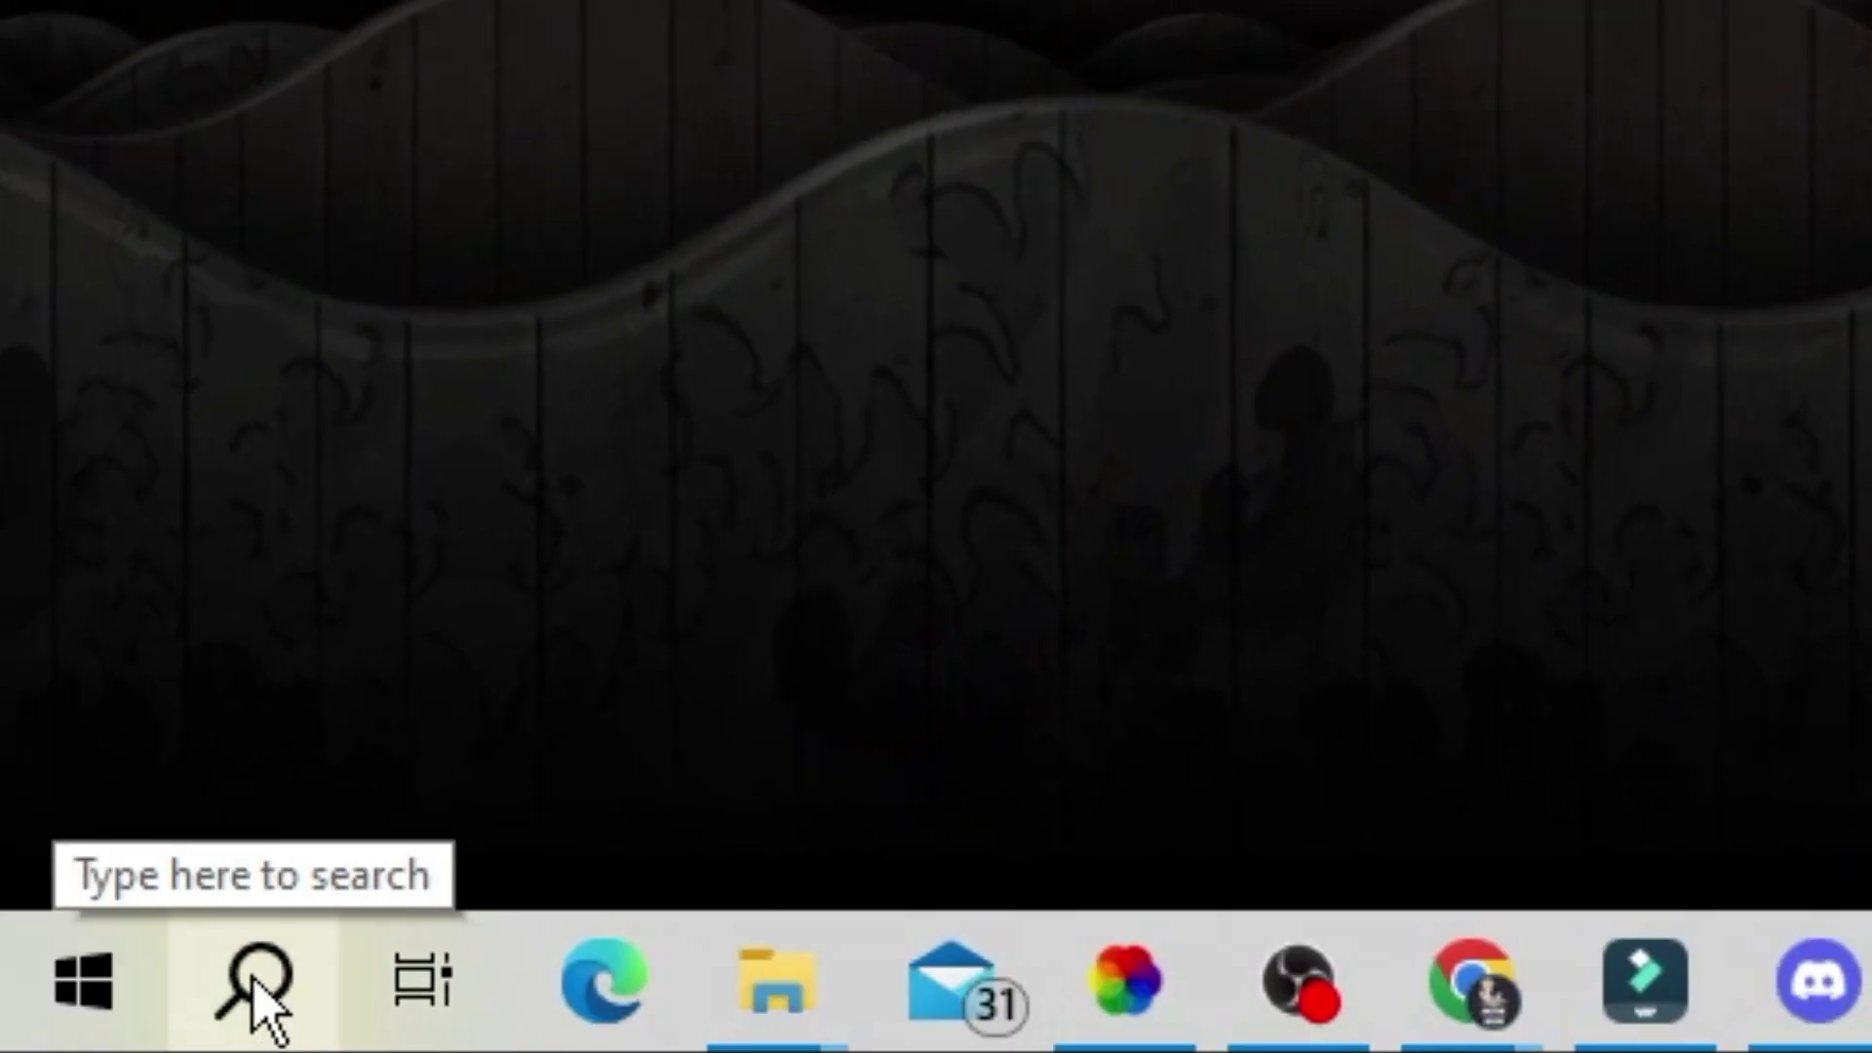
Search Windows for 'roblox player' and open the Roblox Player shortcut's file location.
click(70, 1033)
text(roblox)
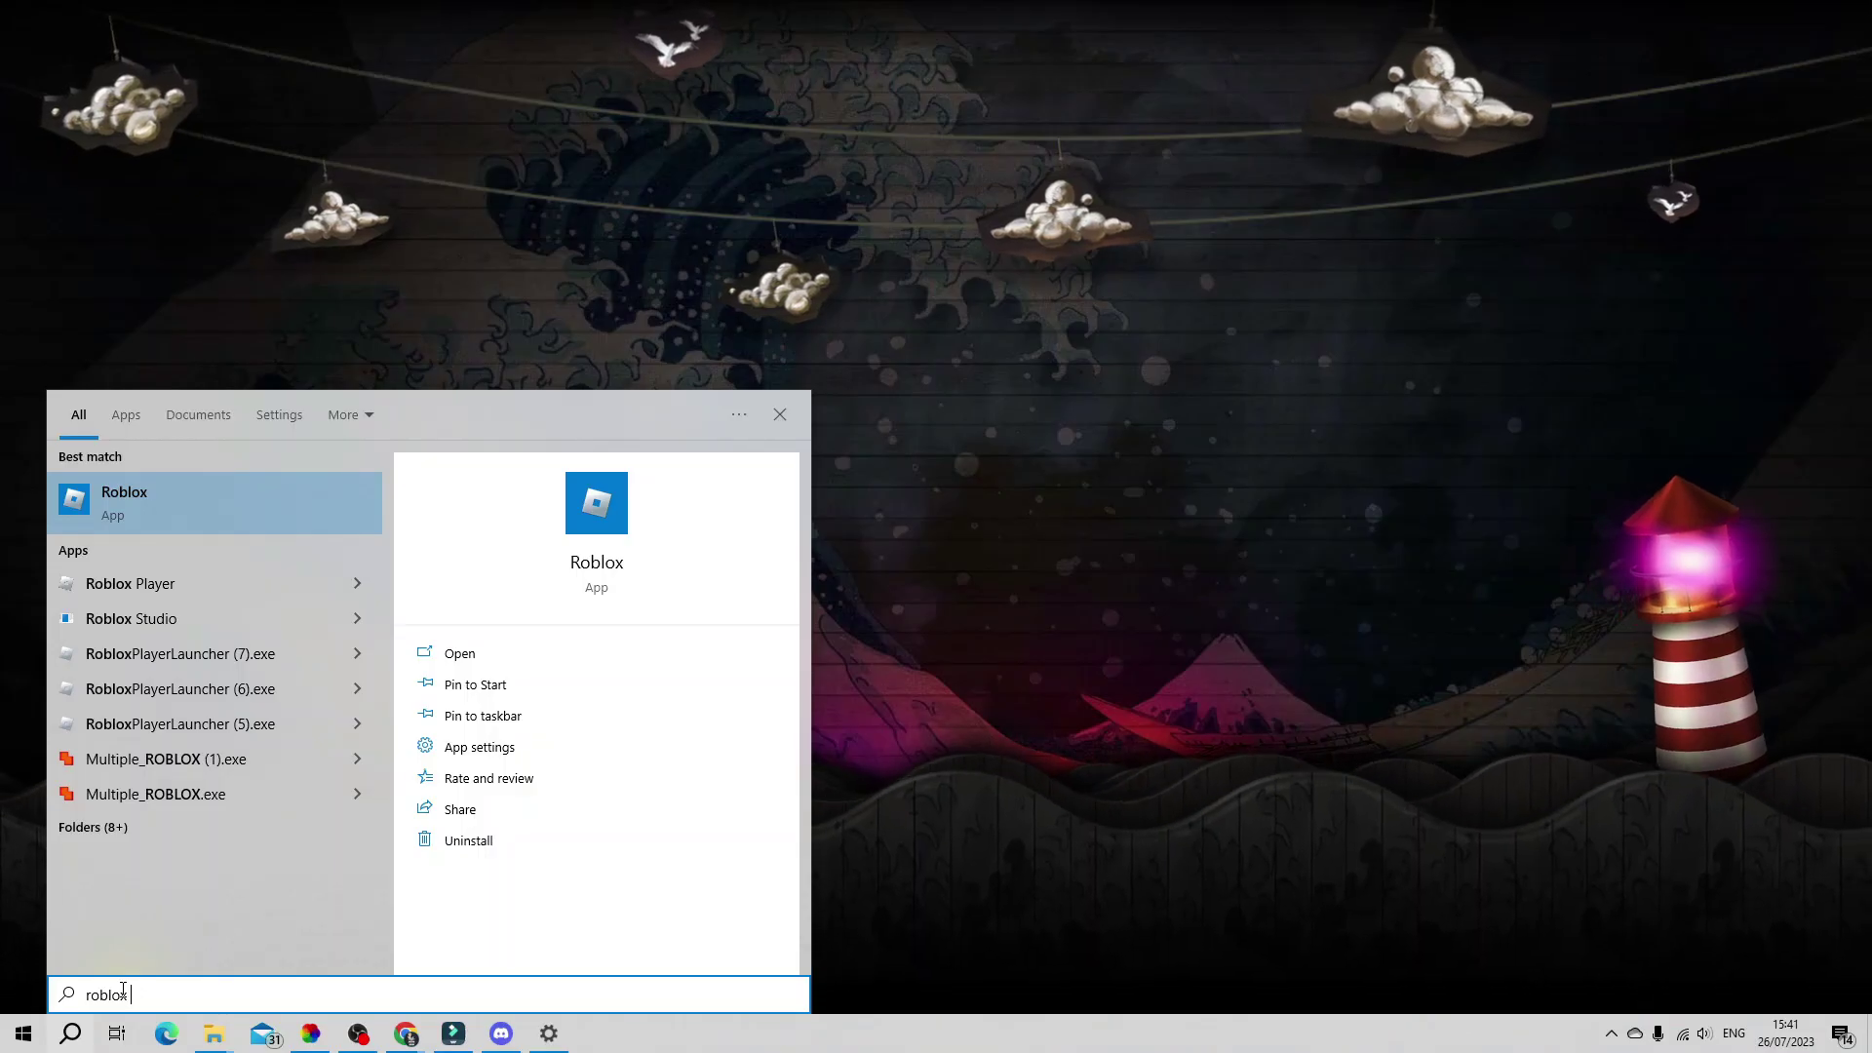
text( player)
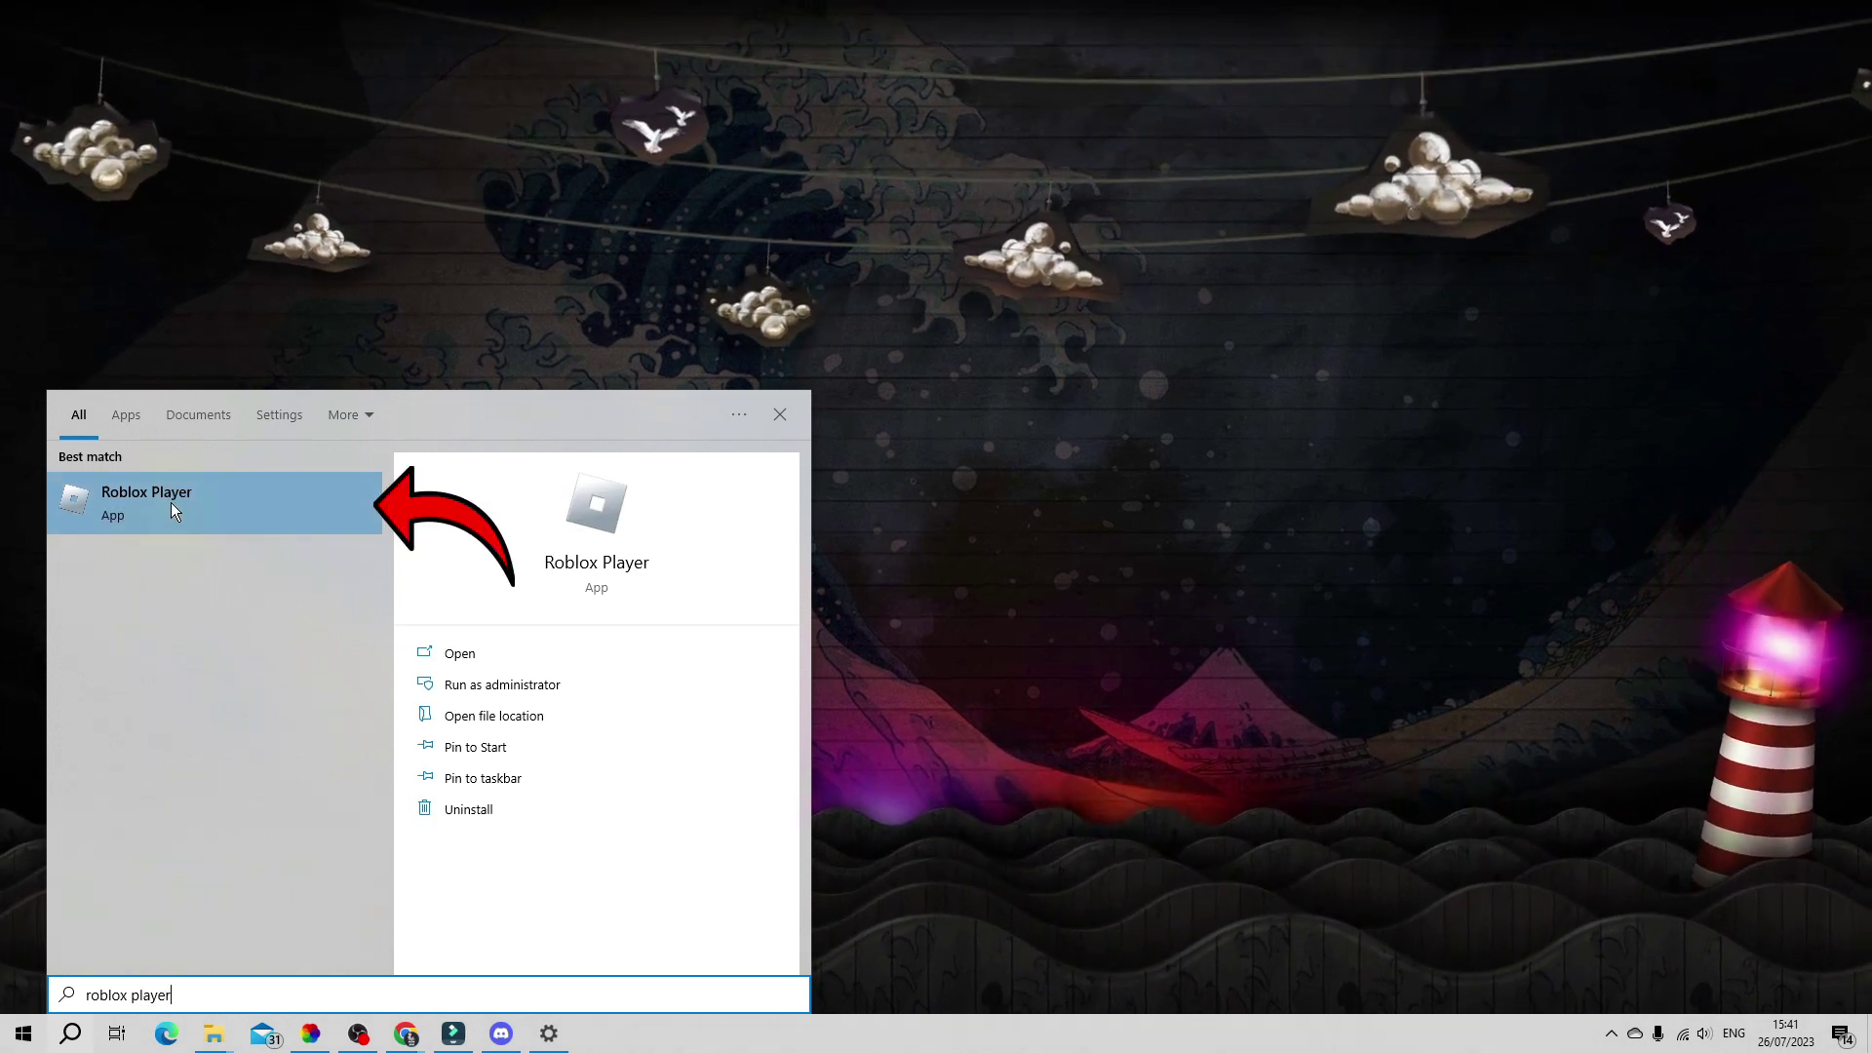
right_click(172, 502)
click(285, 552)
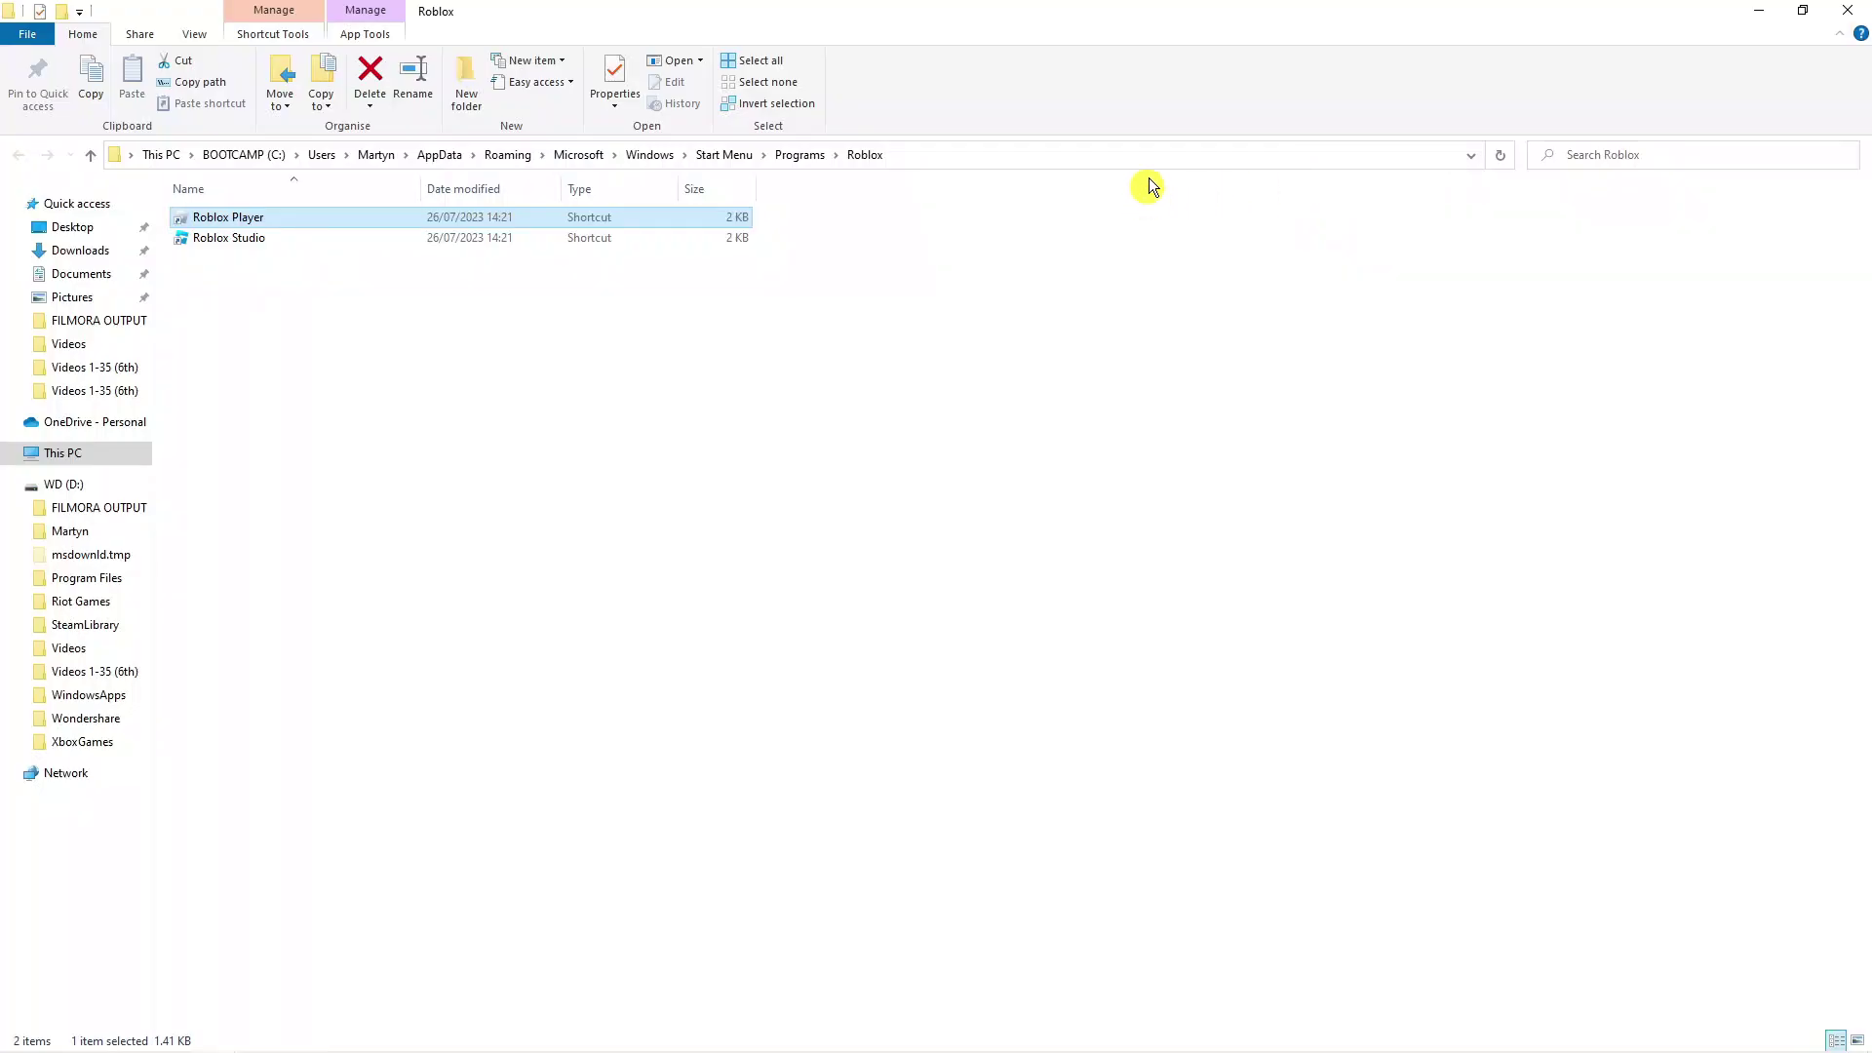
Open Properties for the Roblox Player shortcut in the Roblox Start Menu folder.
right_click(308, 217)
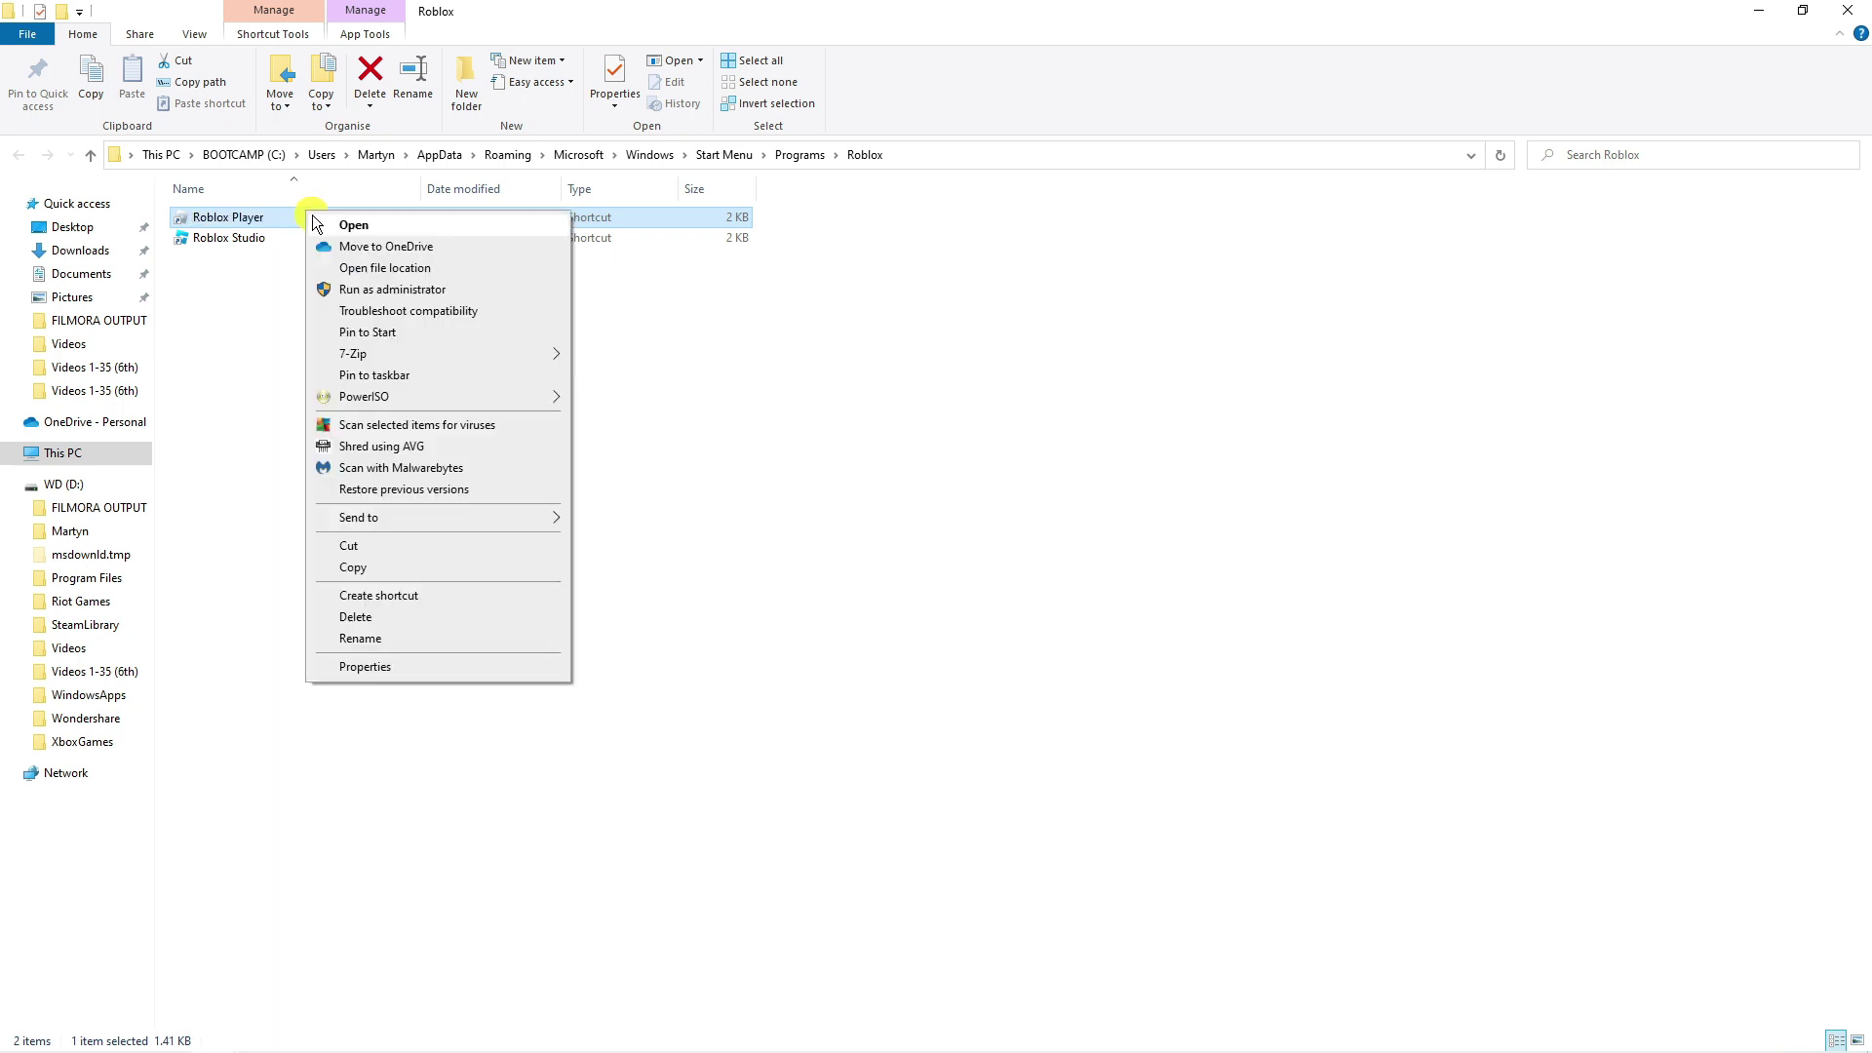
click(444, 659)
Enable 'Disable full-screen optimisations' and 'Run this program as an administrator' under Compatibility, and apply.
drag(484, 219, 883, 225)
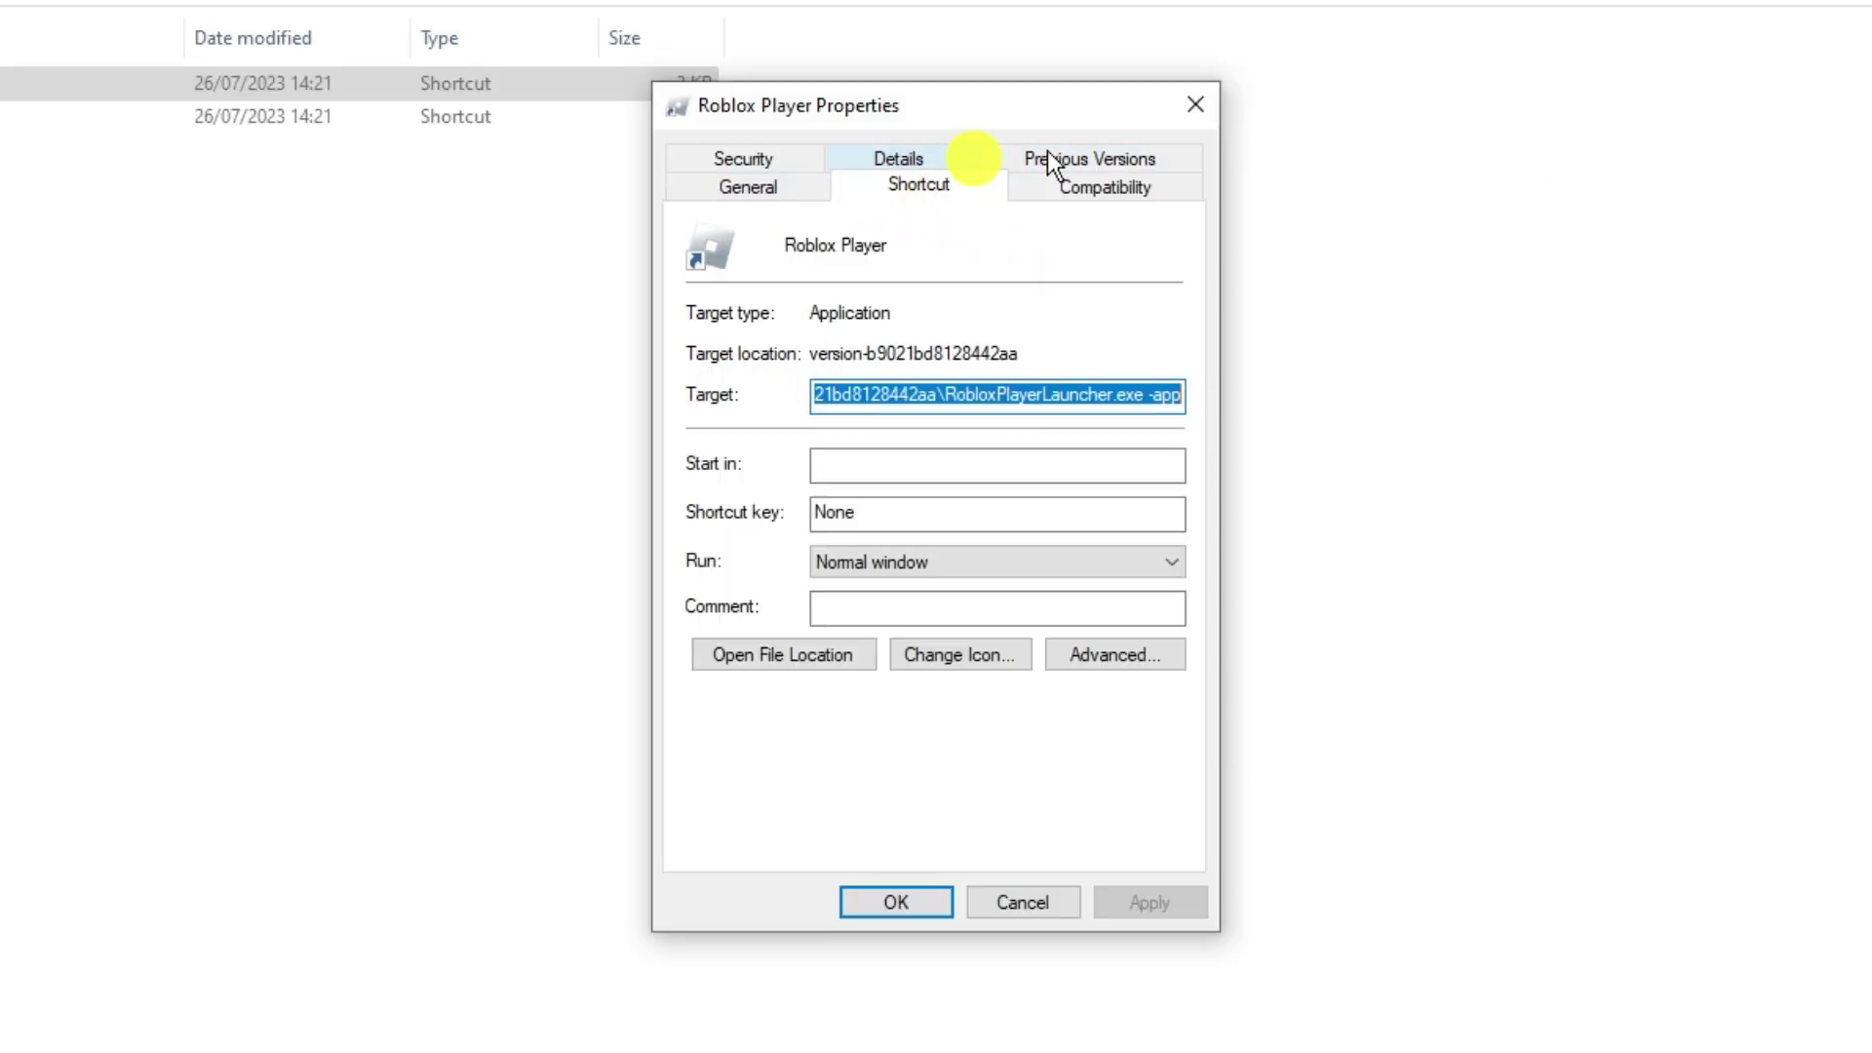
click(1083, 179)
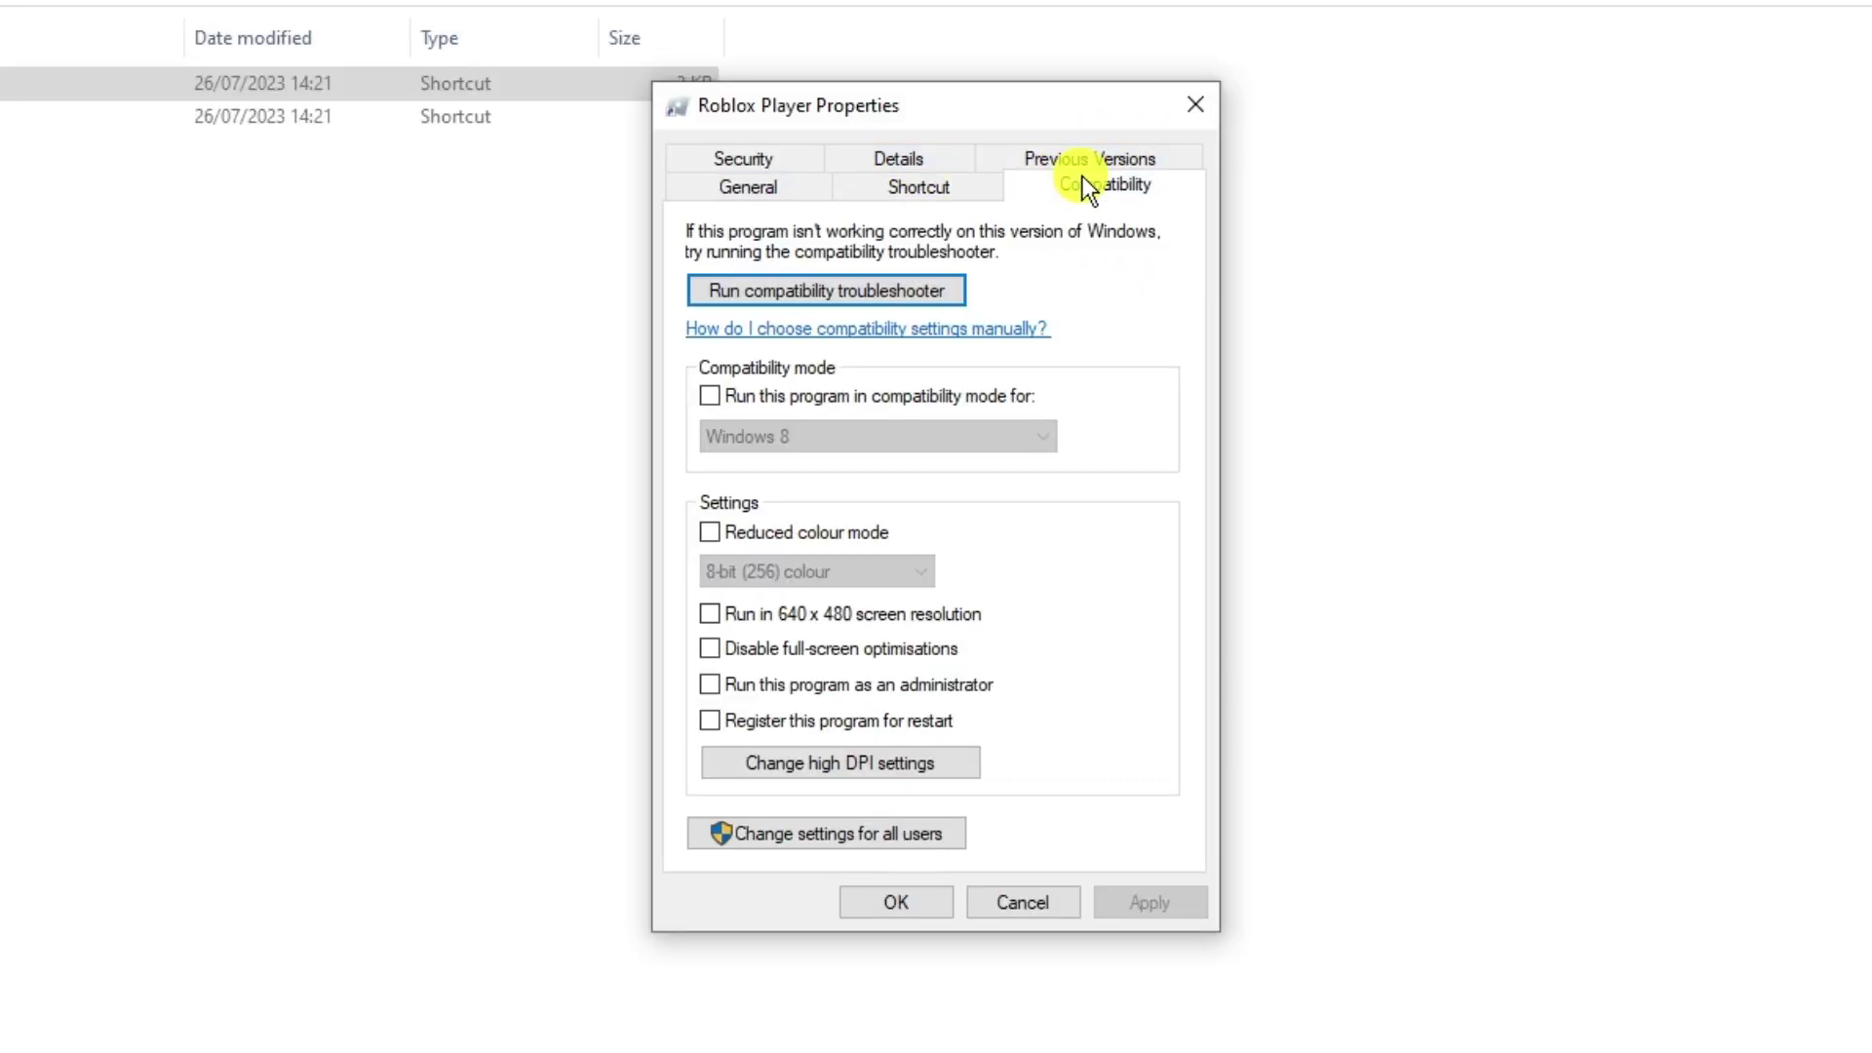
click(710, 647)
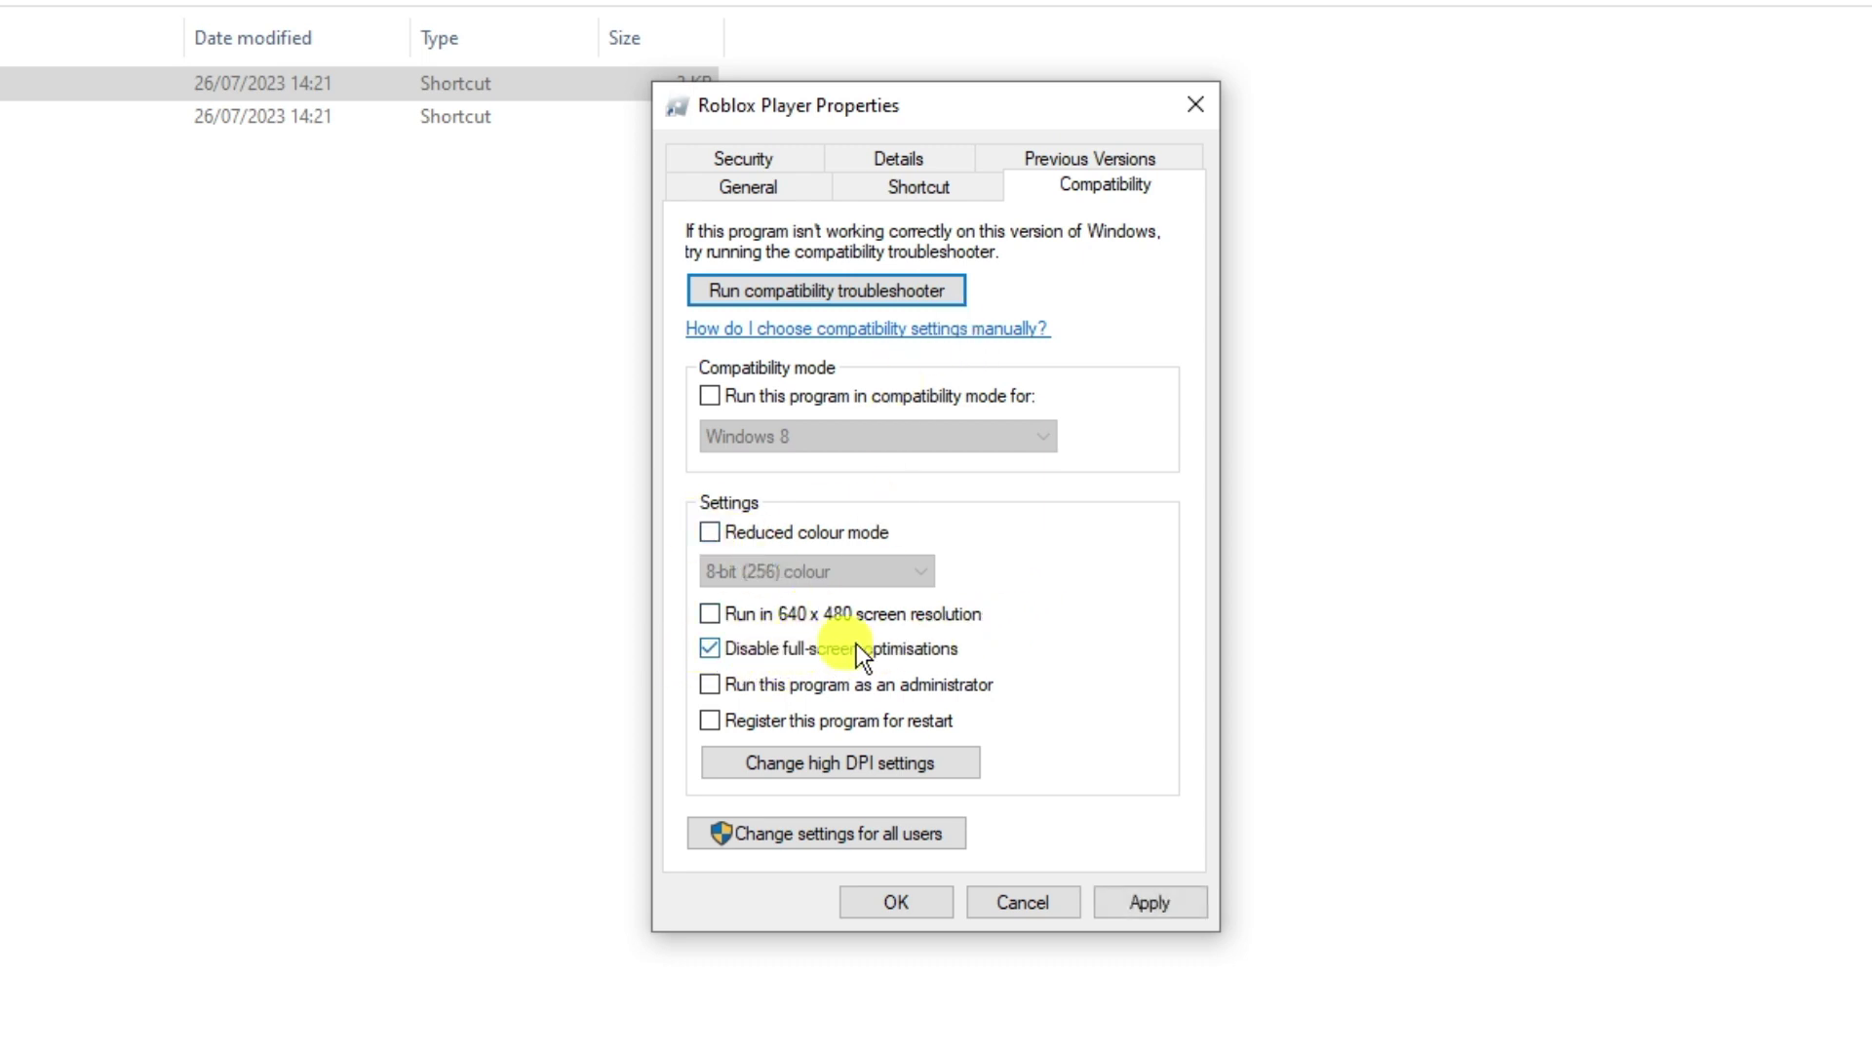
click(832, 690)
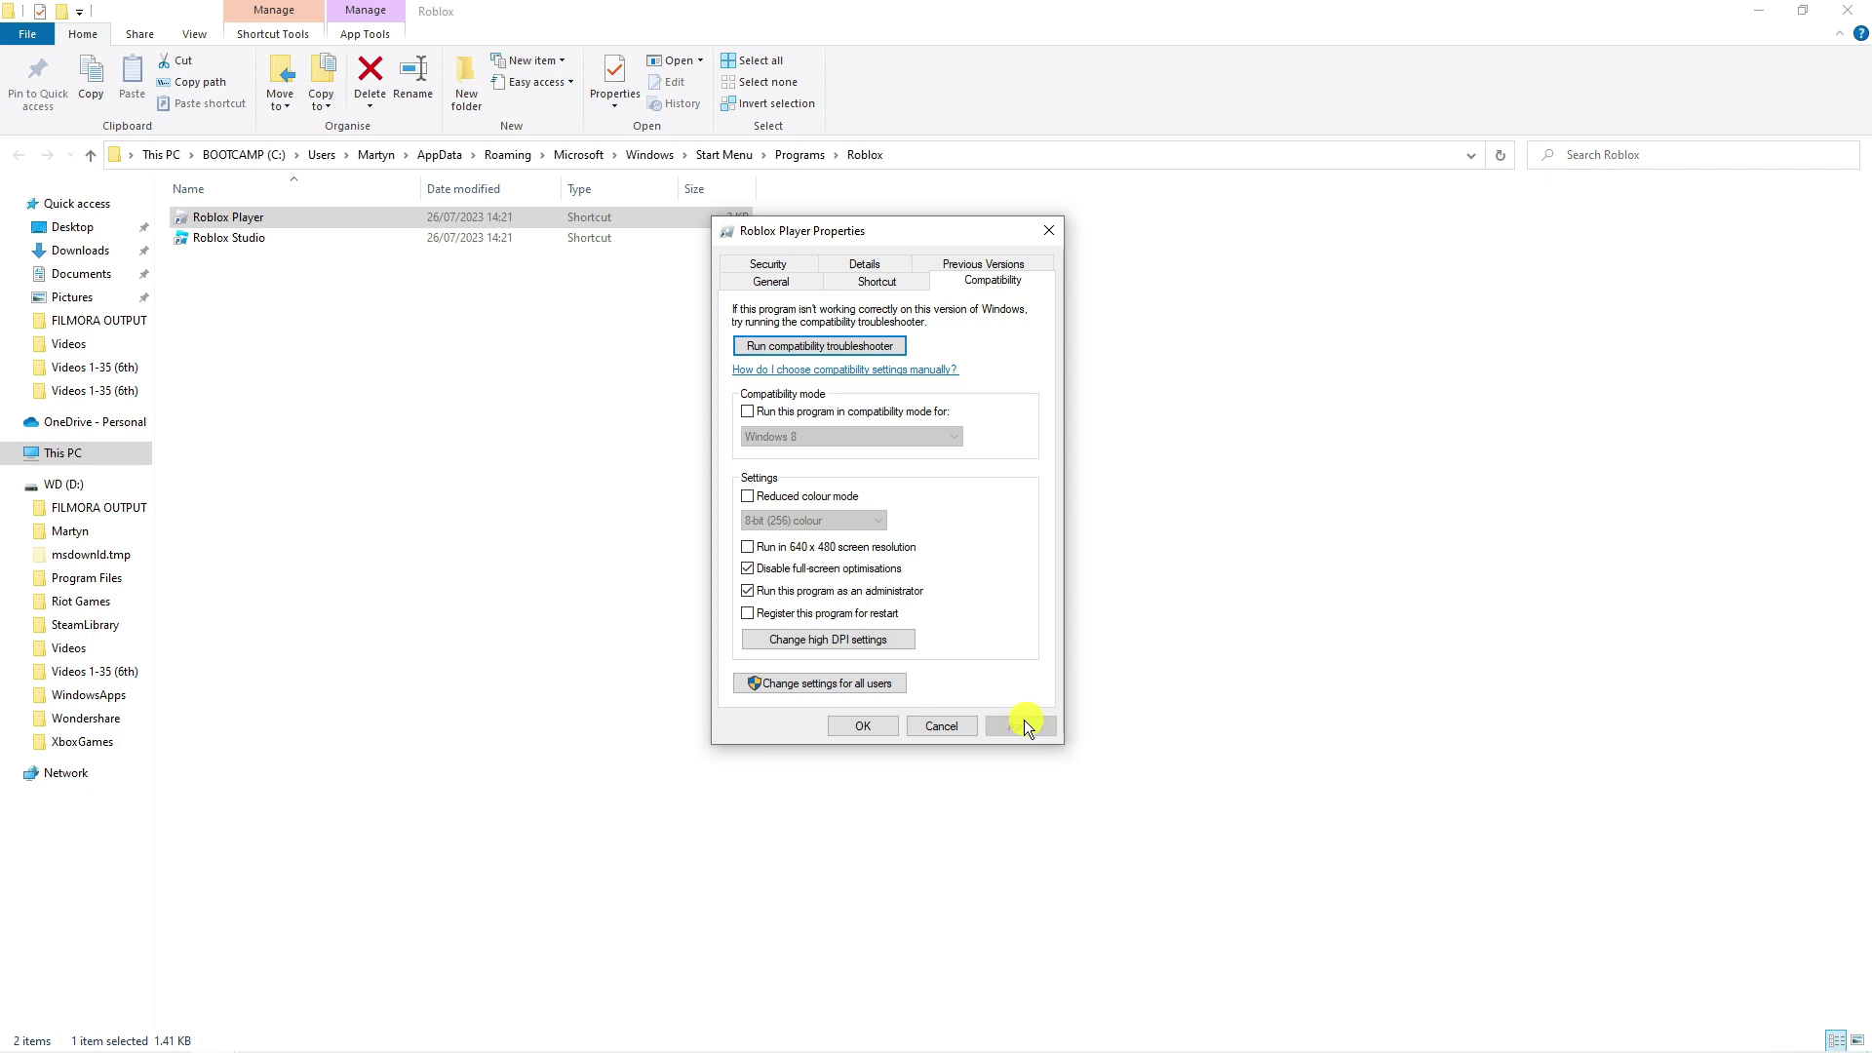
click(1024, 723)
click(839, 726)
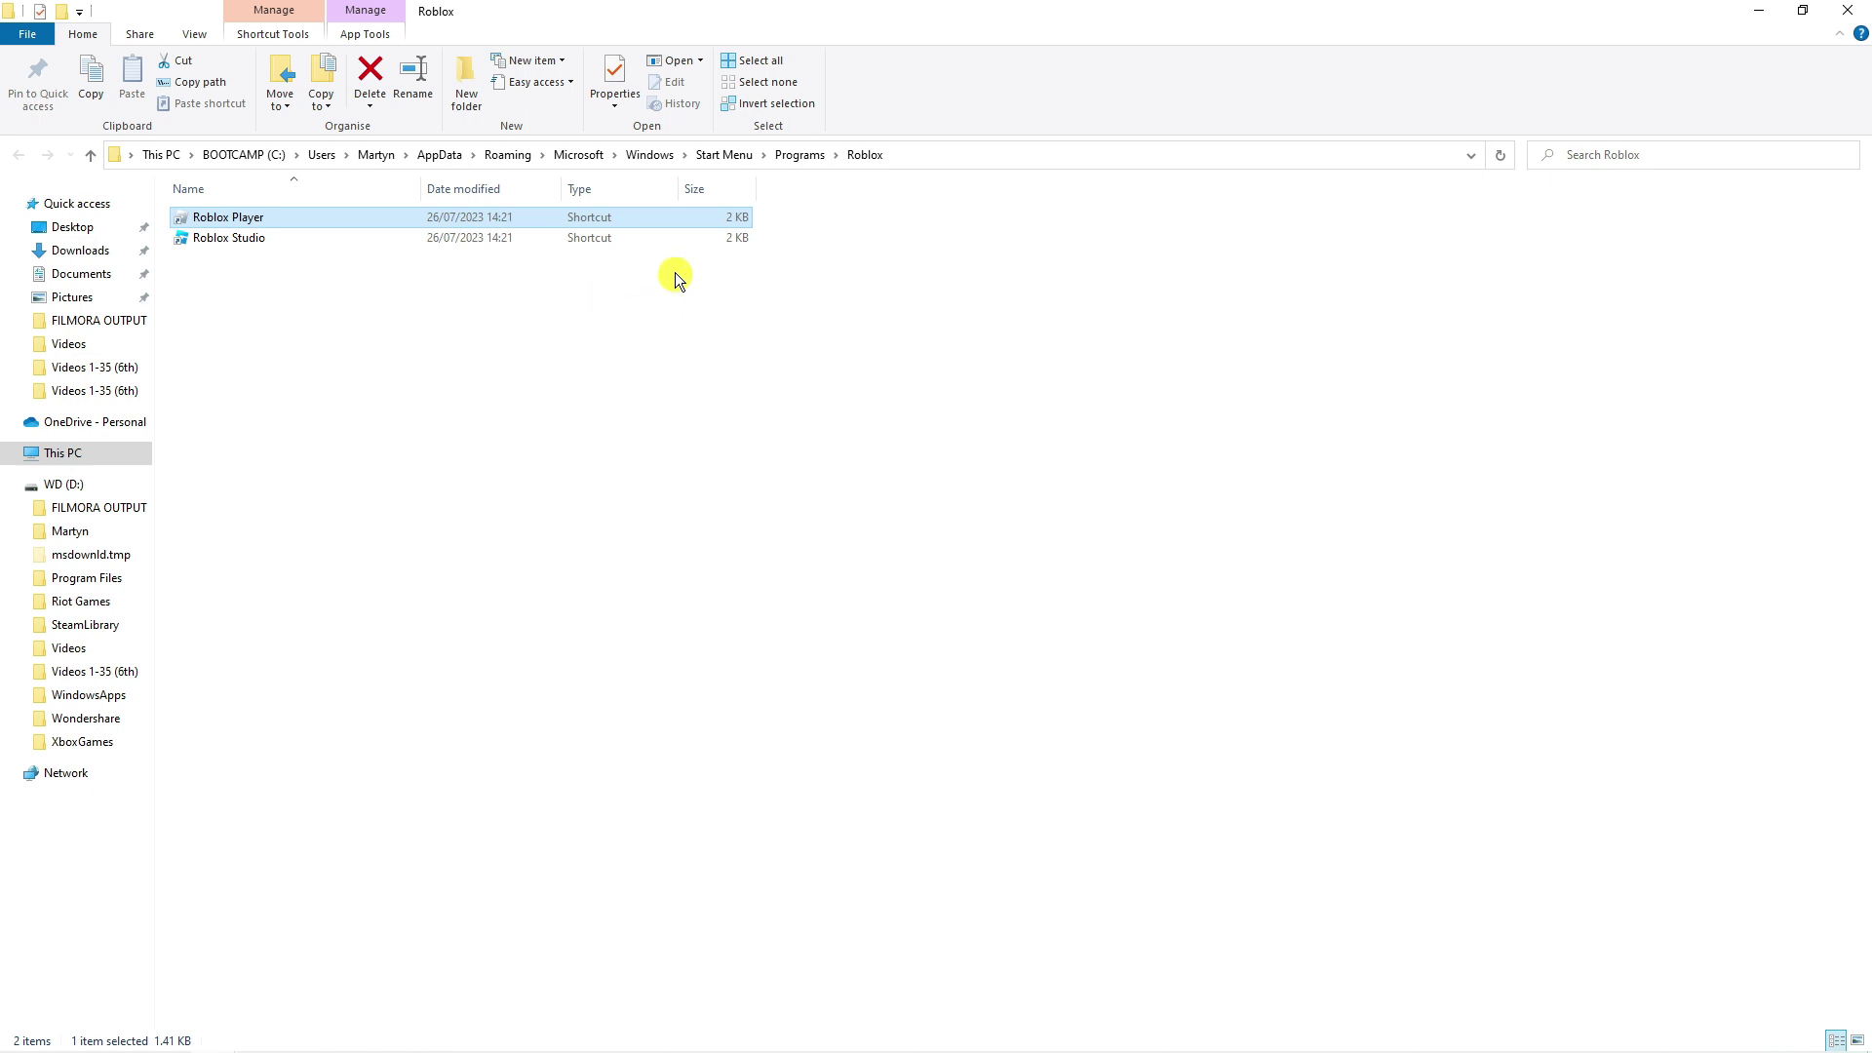
Minimise File Explorer, then search Windows for 'run' and launch the Run app.
click(1766, 12)
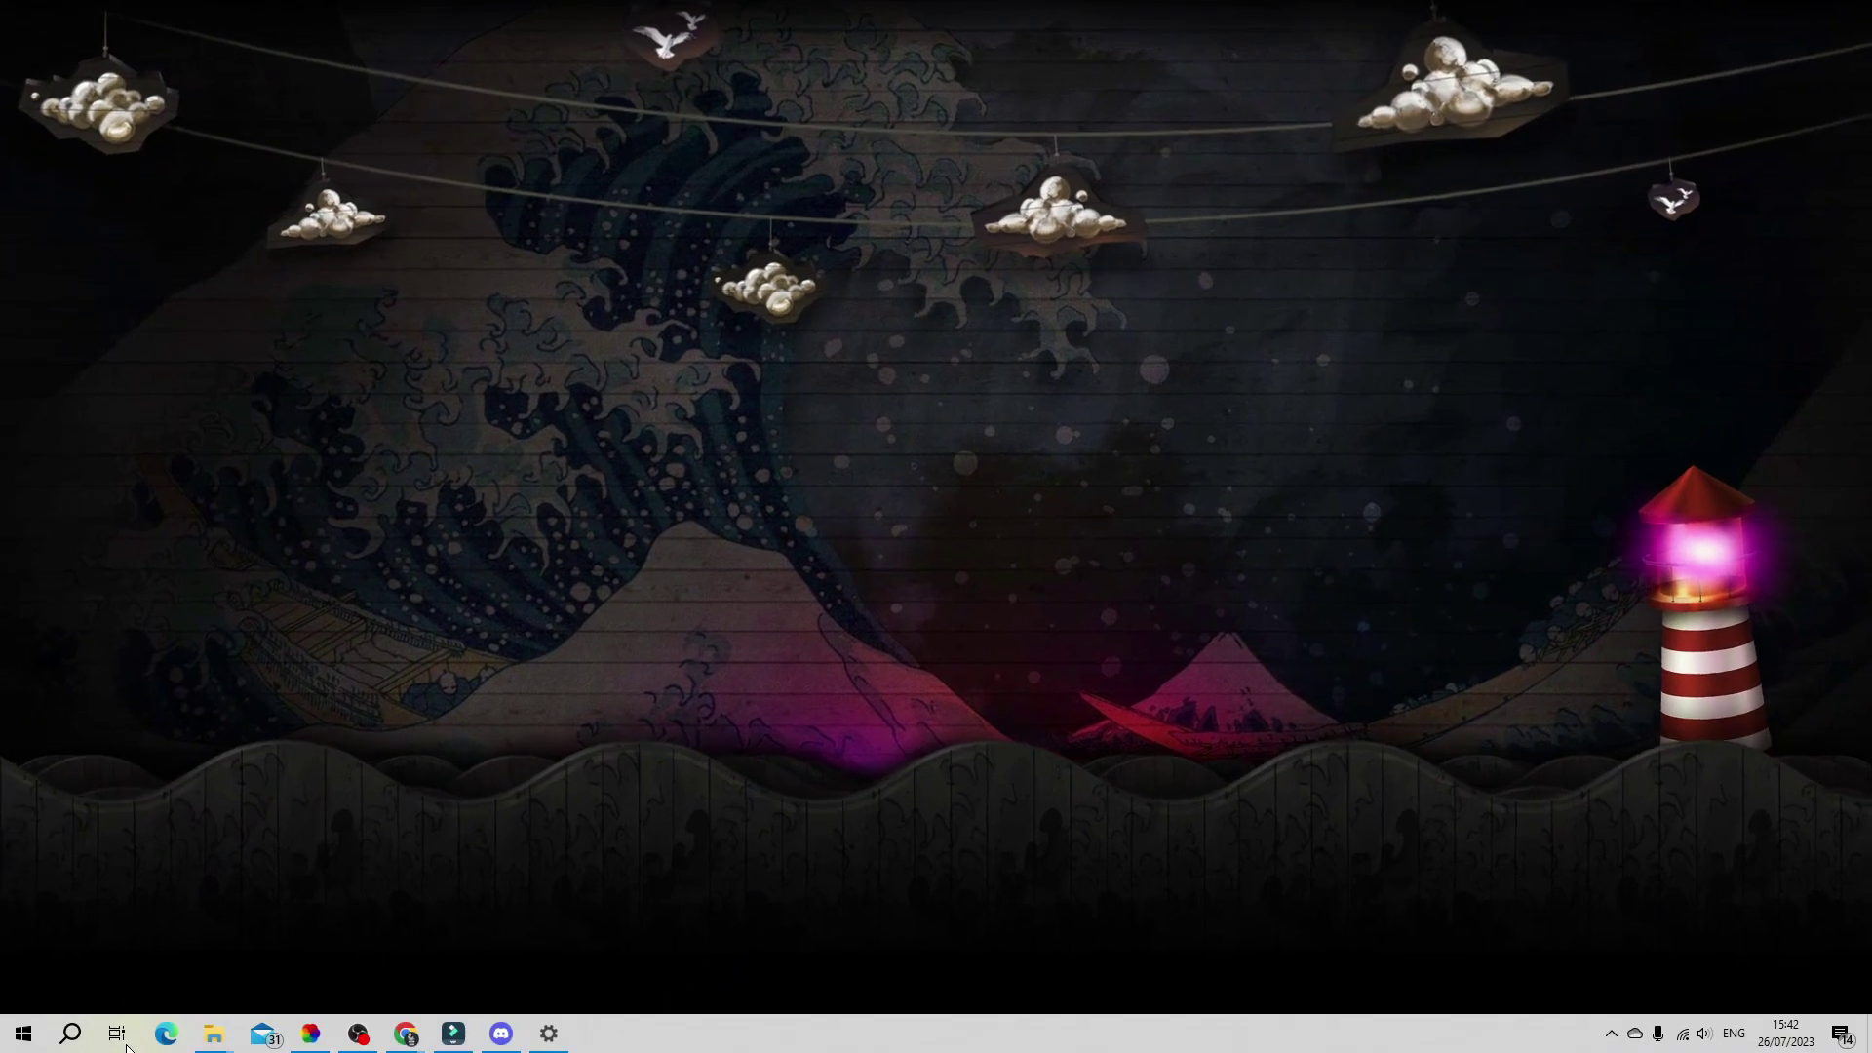
click(70, 1034)
text(run)
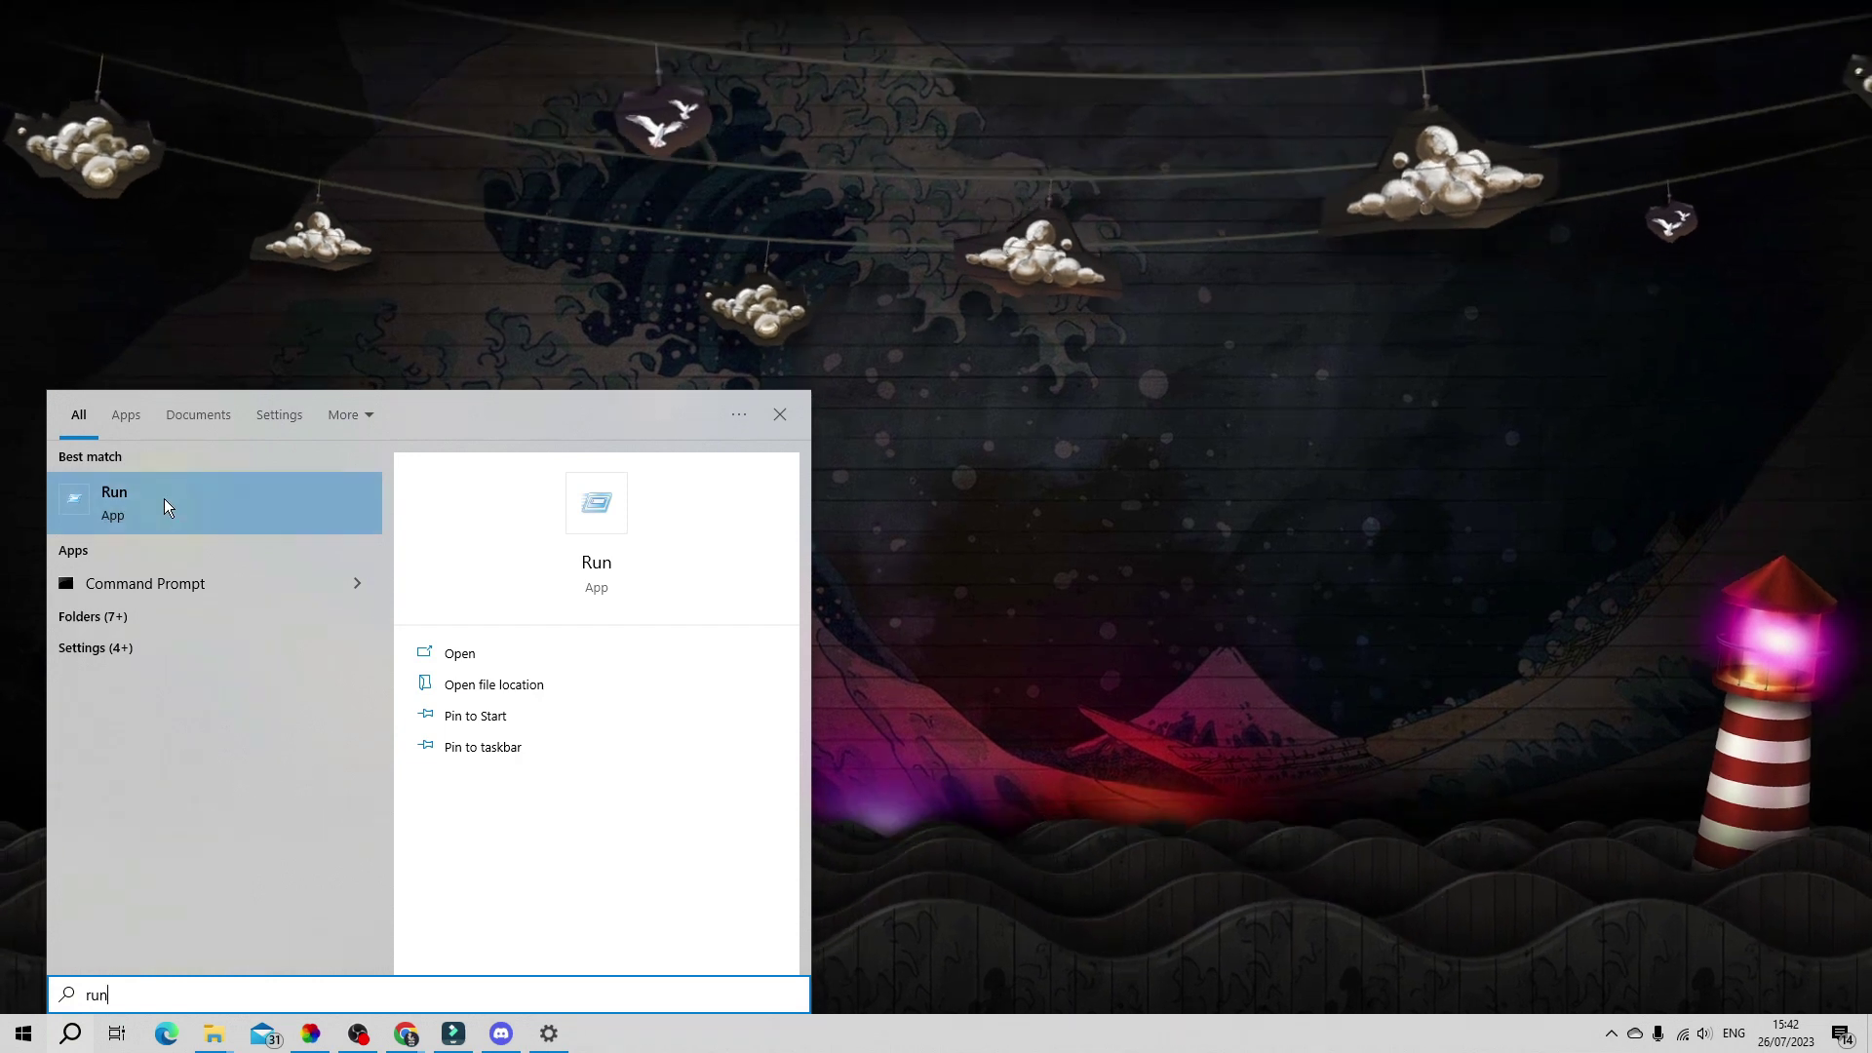
click(164, 499)
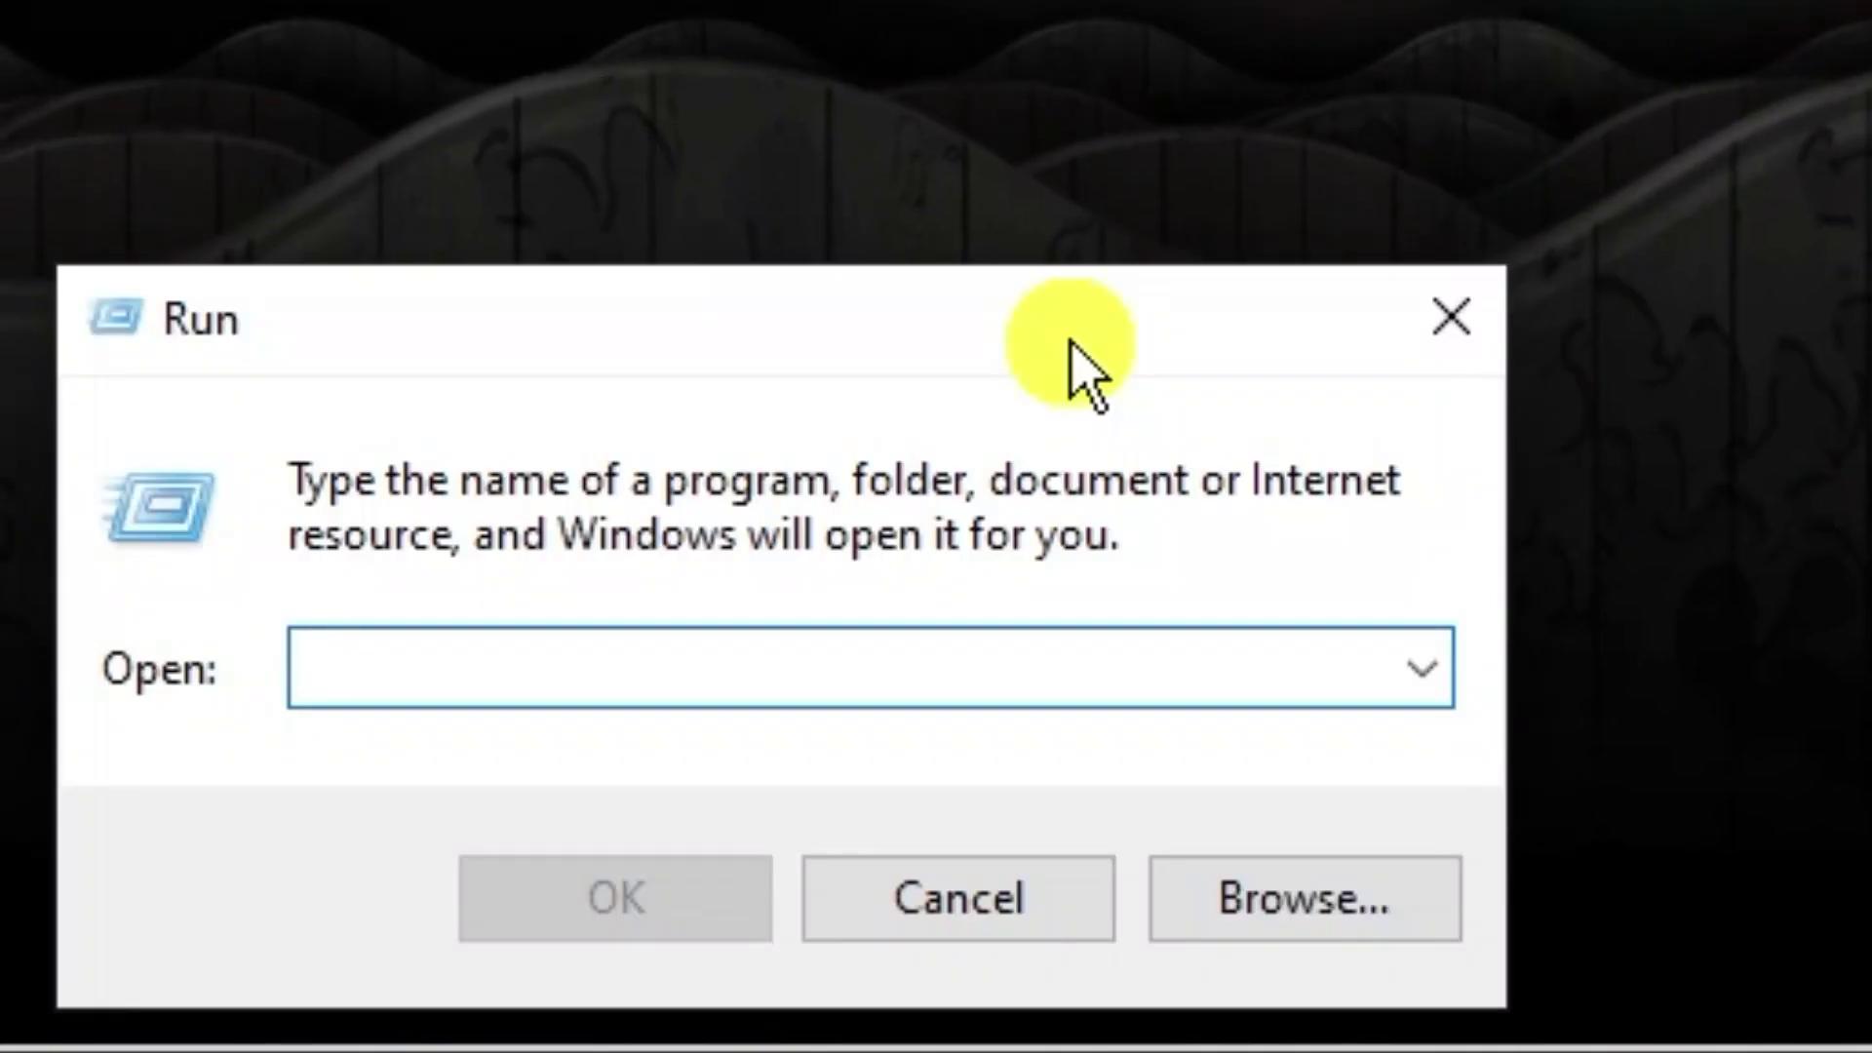
text(%)
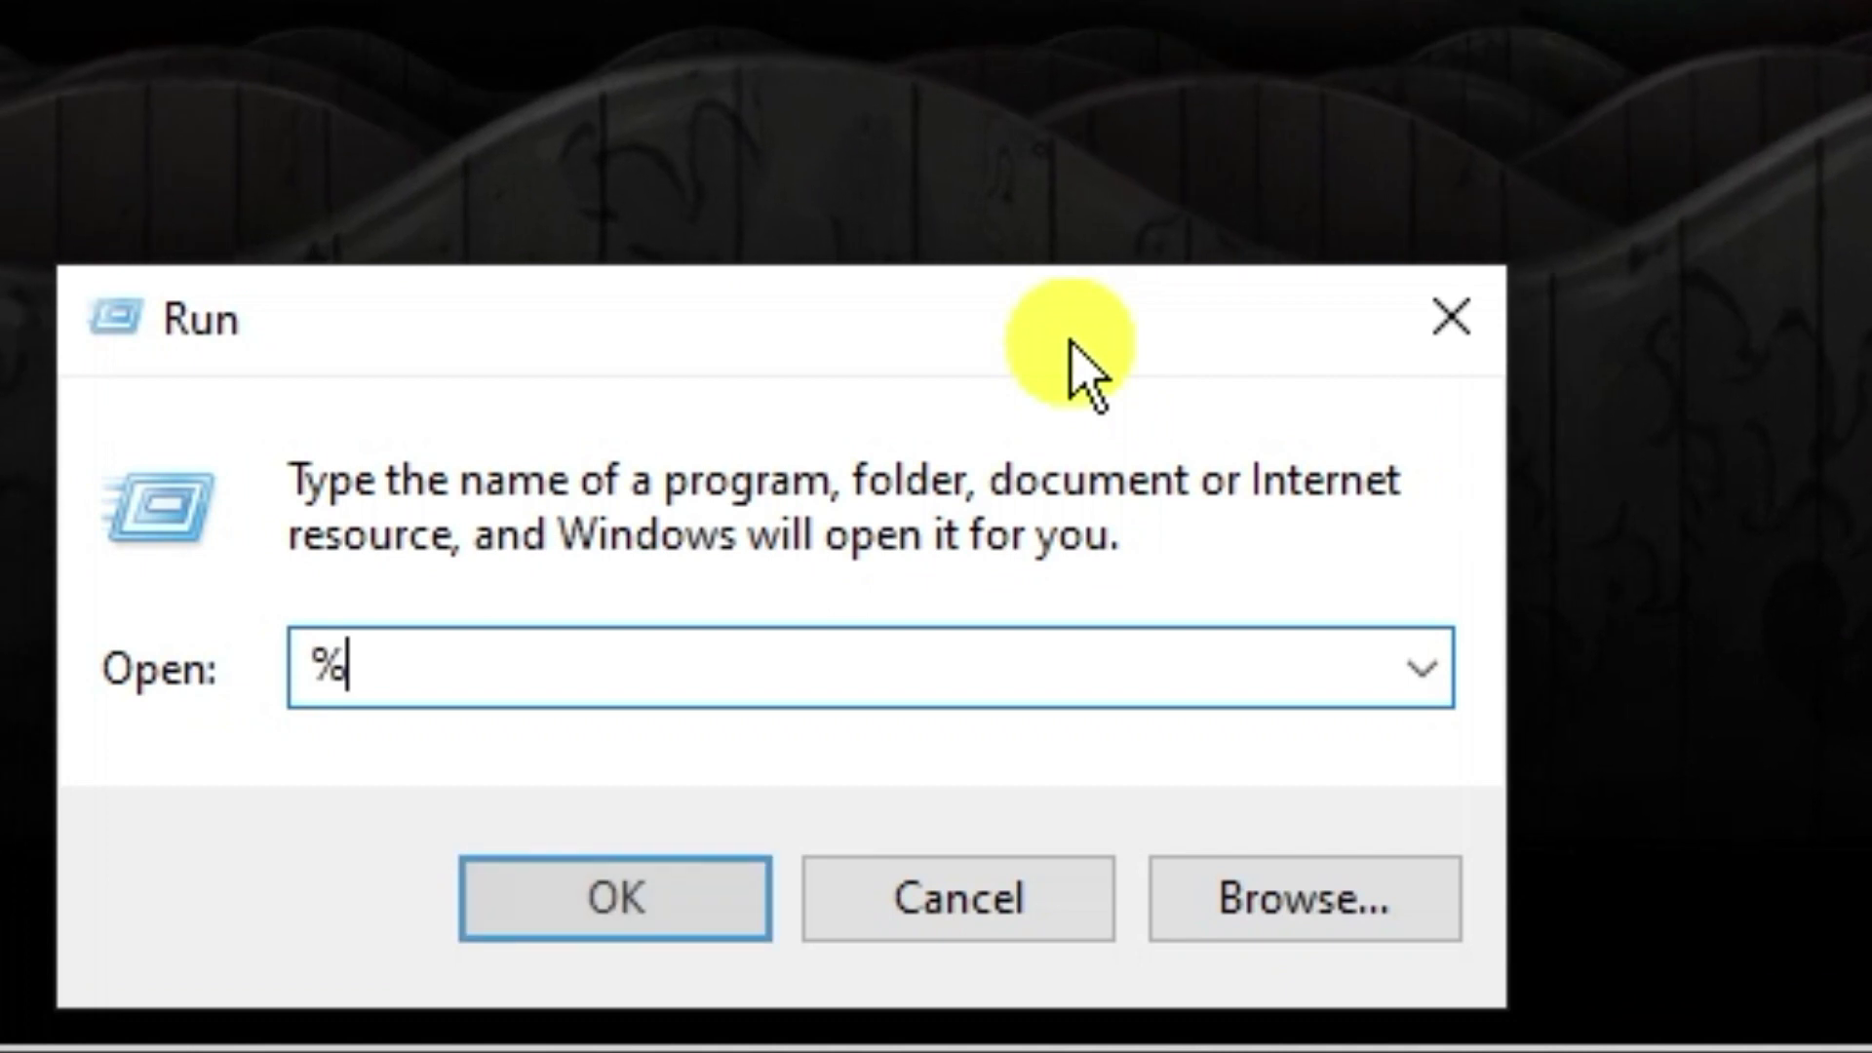
text(temp)
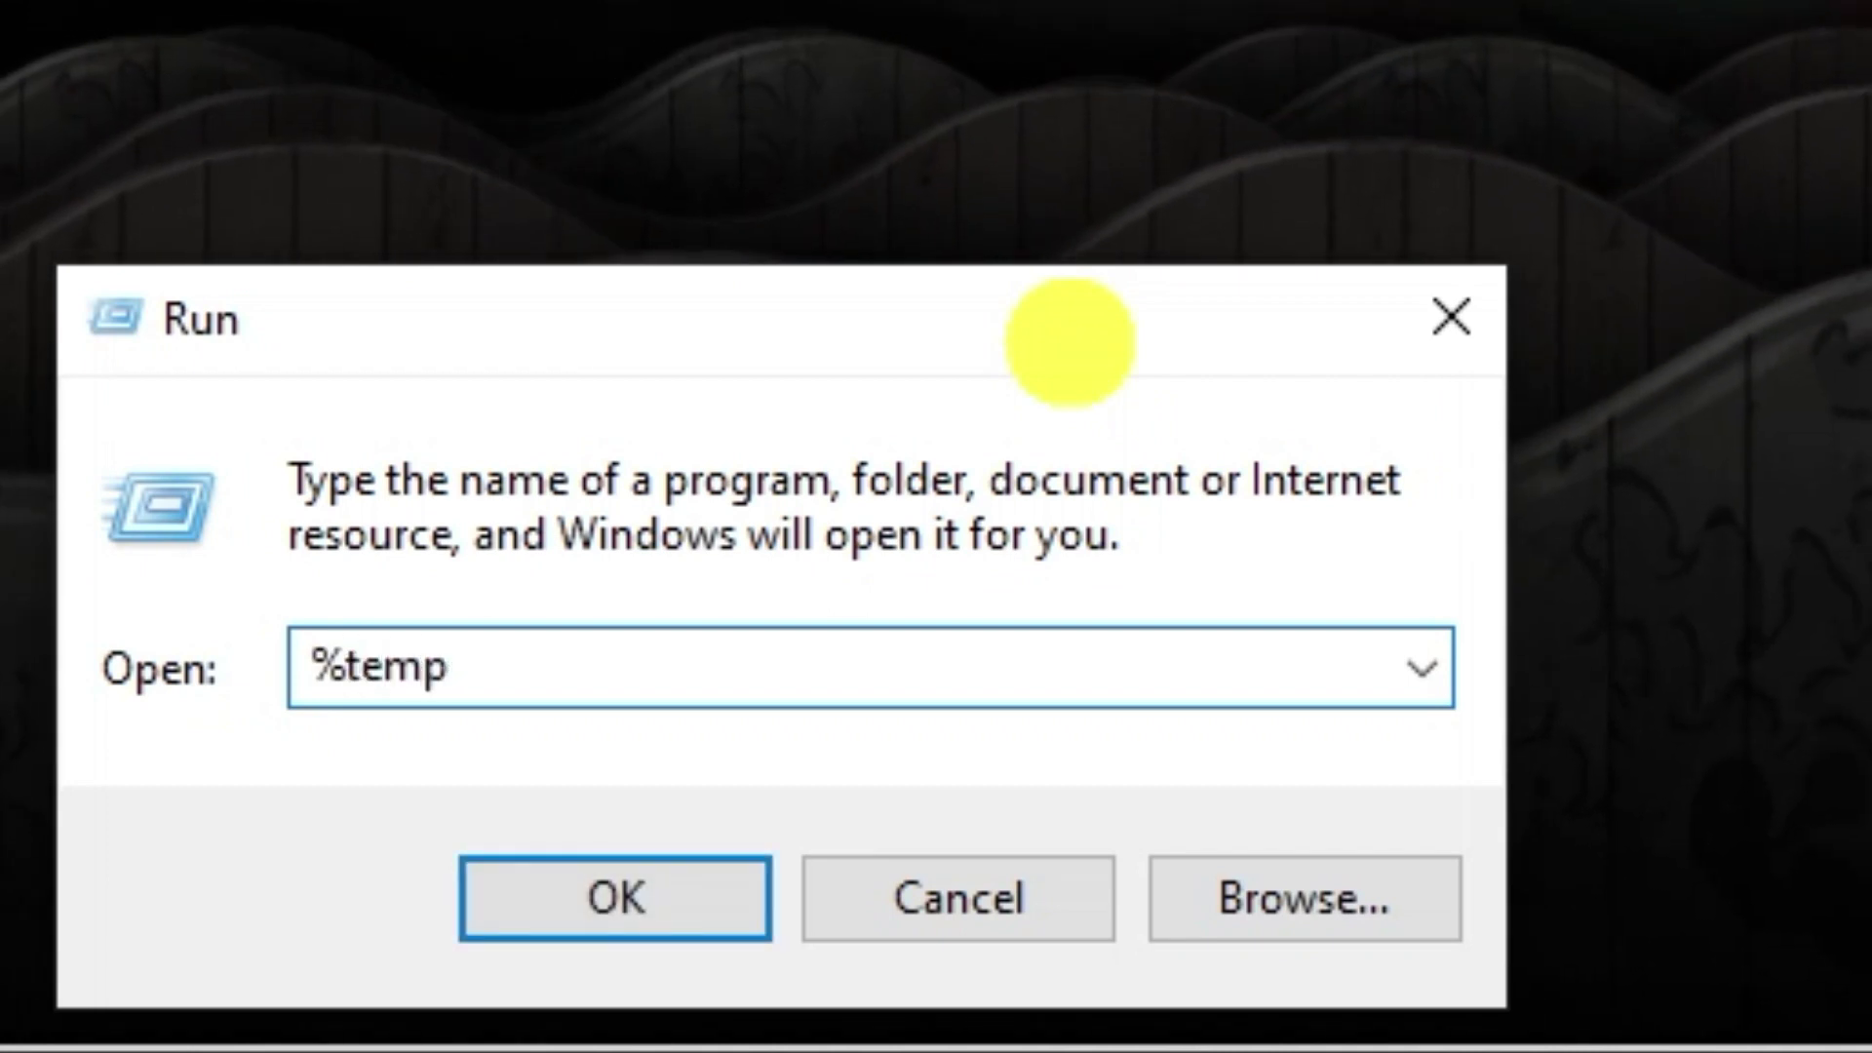
text(%)
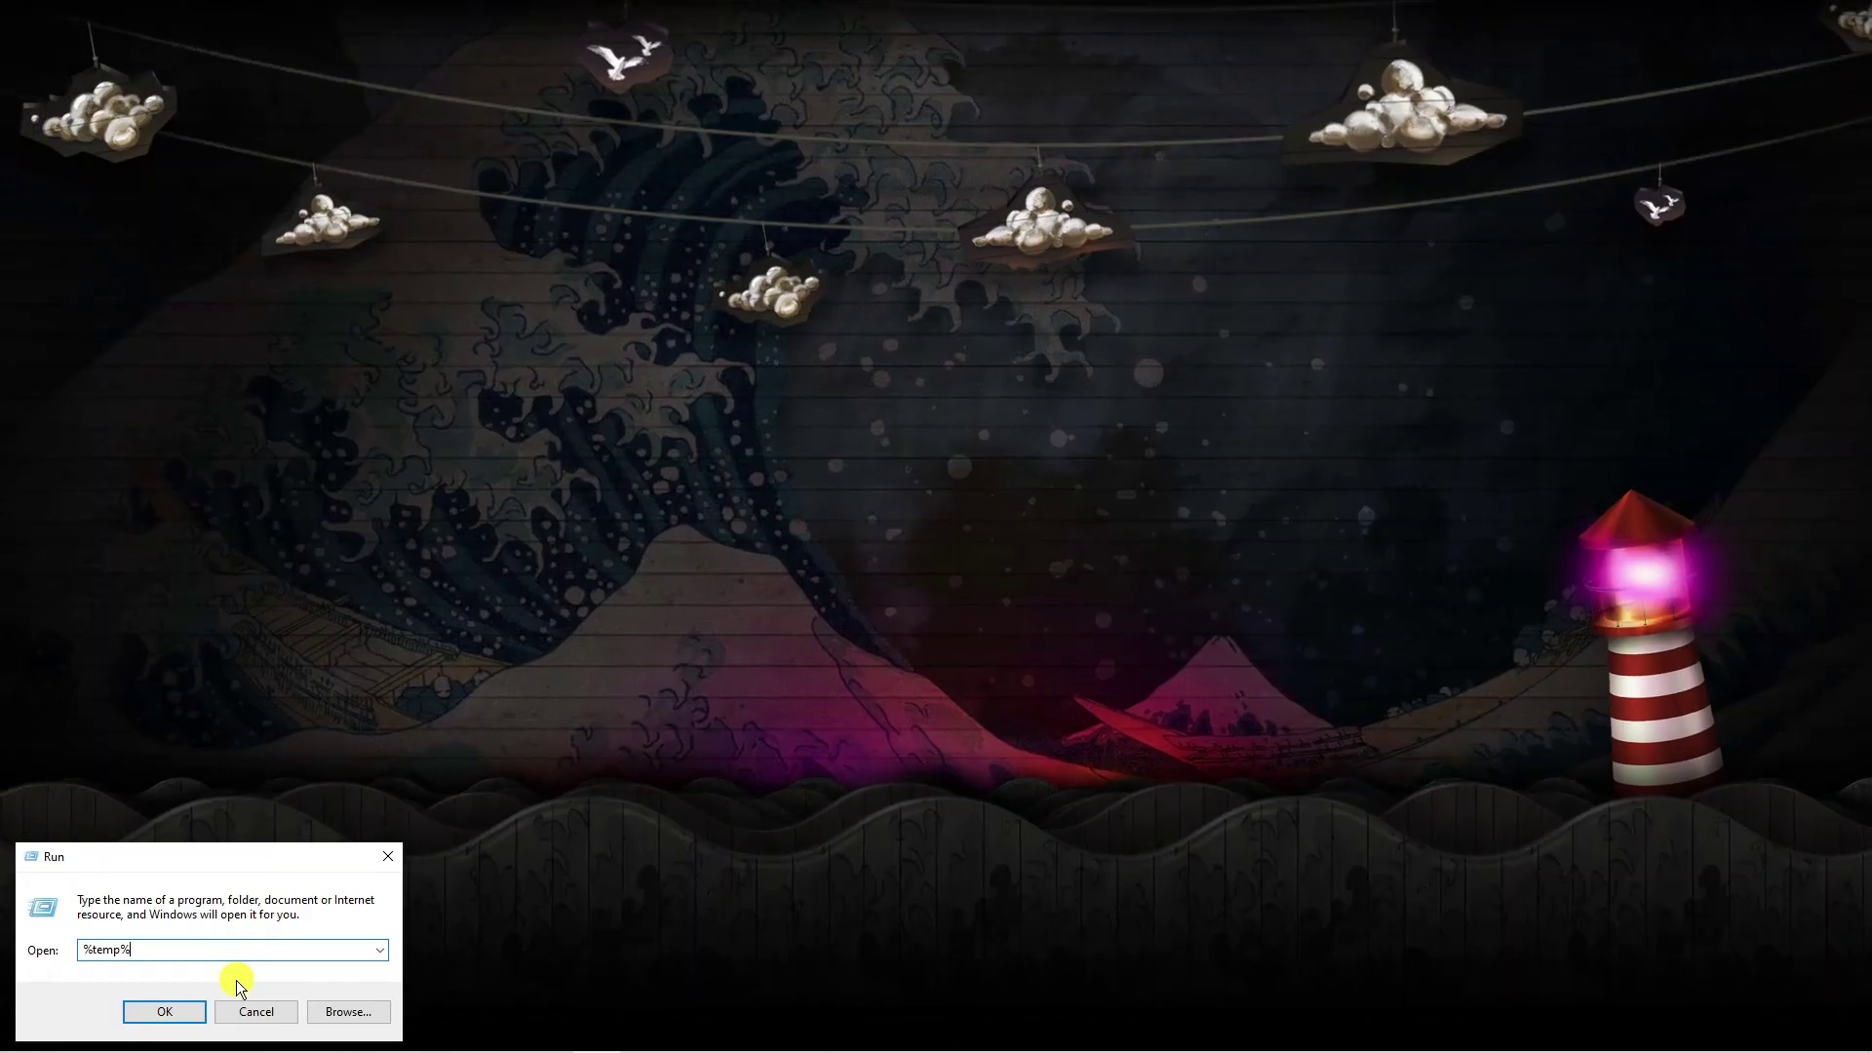
Run %temp% to open the Temp folder.
click(192, 1003)
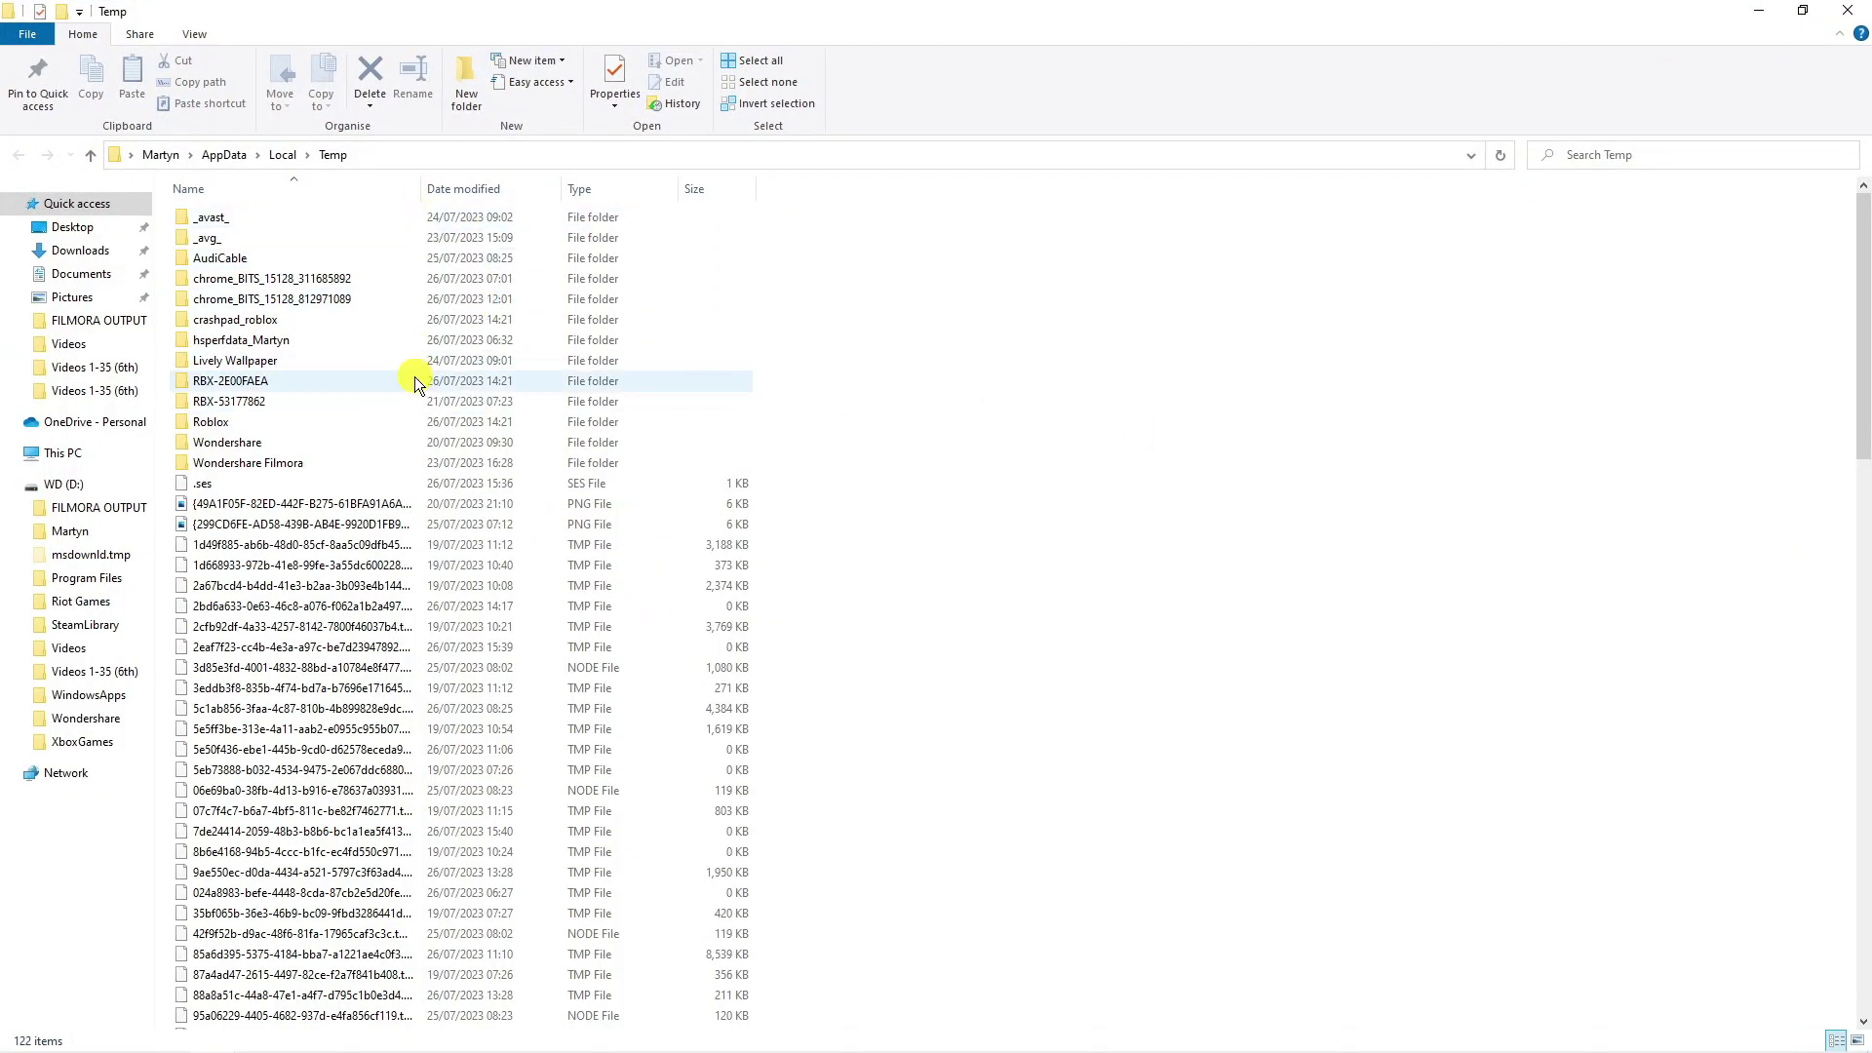
Select the Roblox folder in Temp and delete it.
click(315, 418)
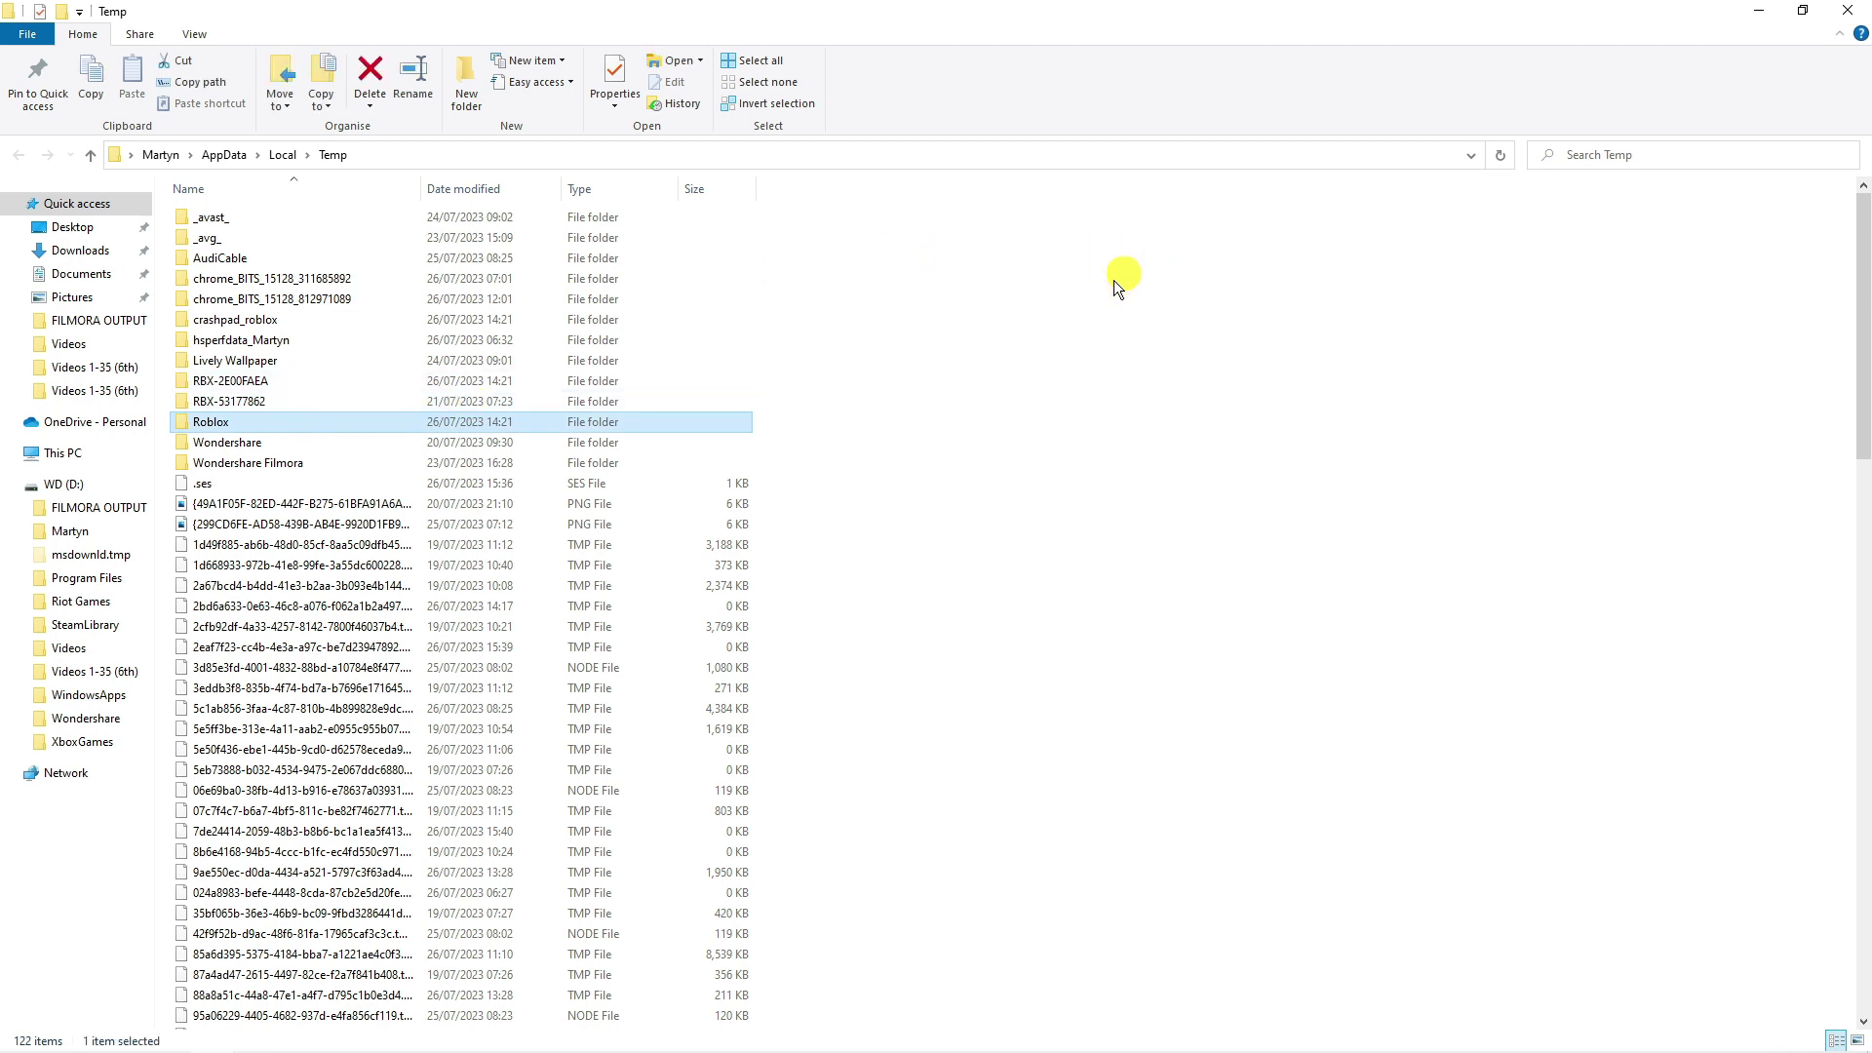
key(Delete)
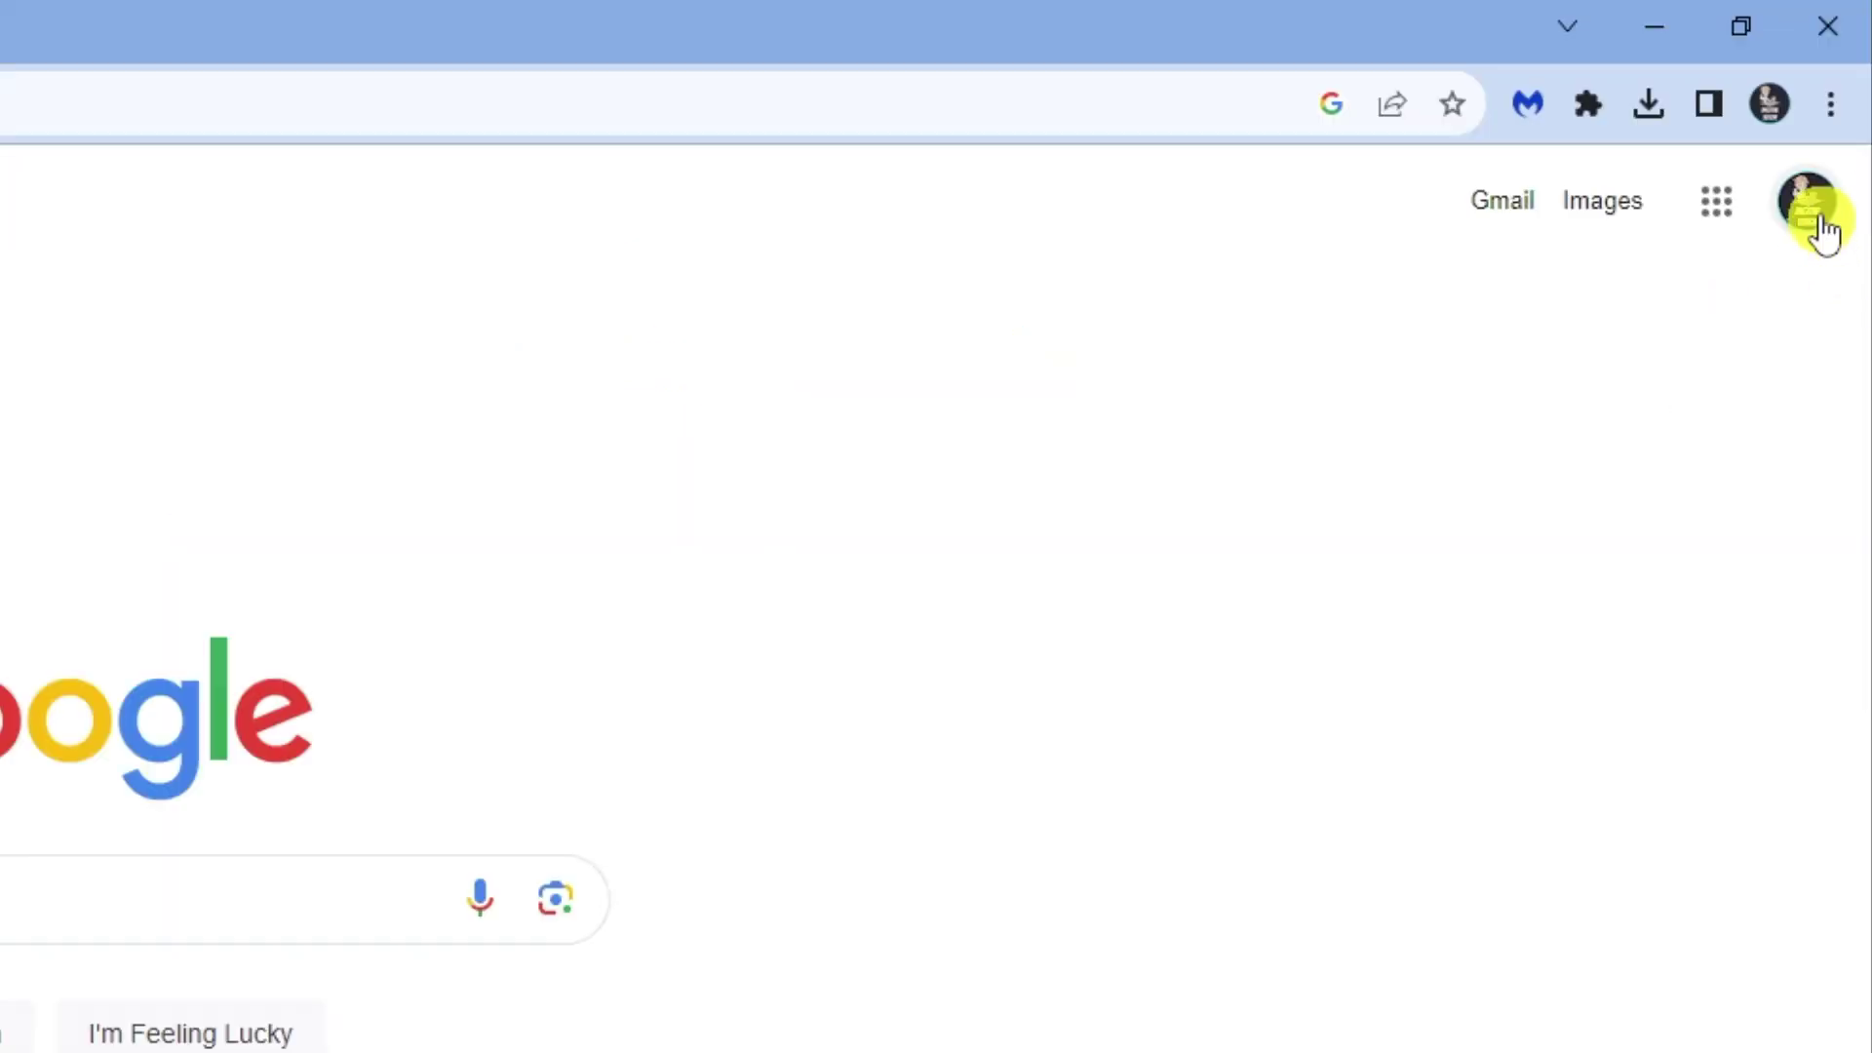
Go to Chrome Settings > Privacy and security > Cookies and other site data.
click(1834, 106)
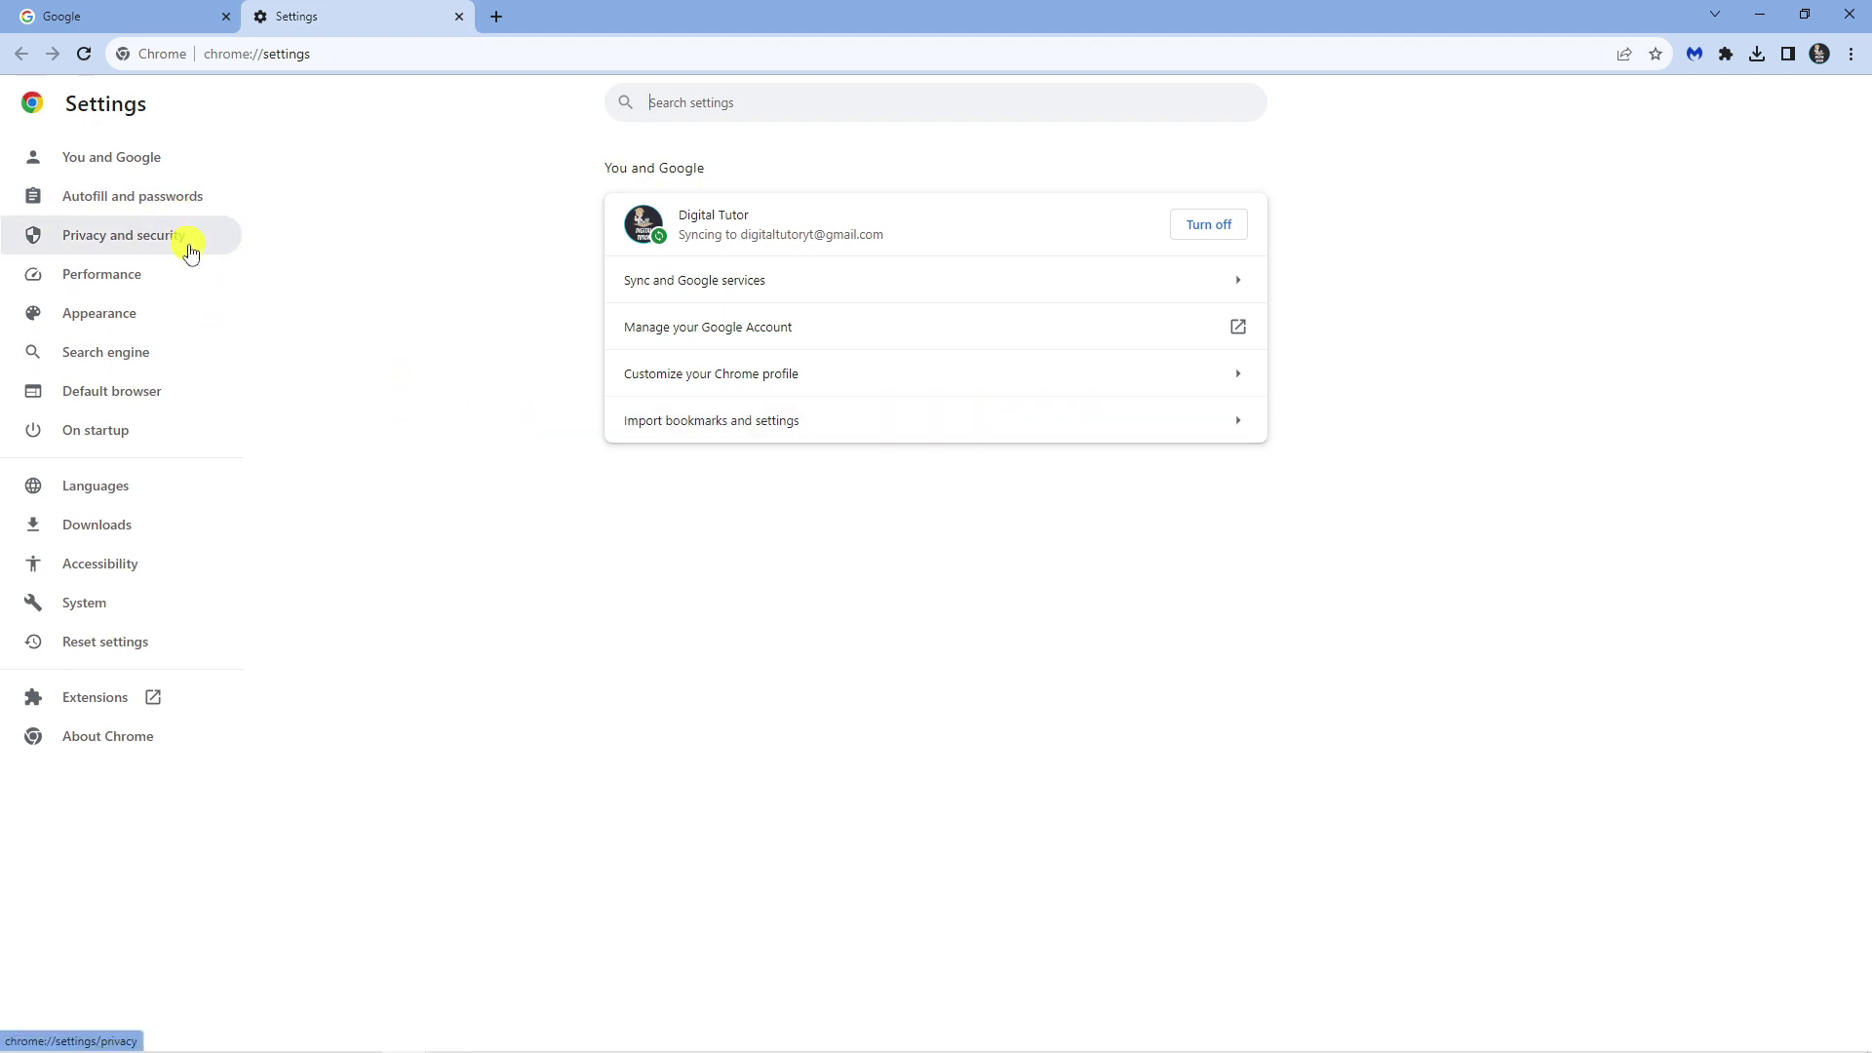
click(189, 252)
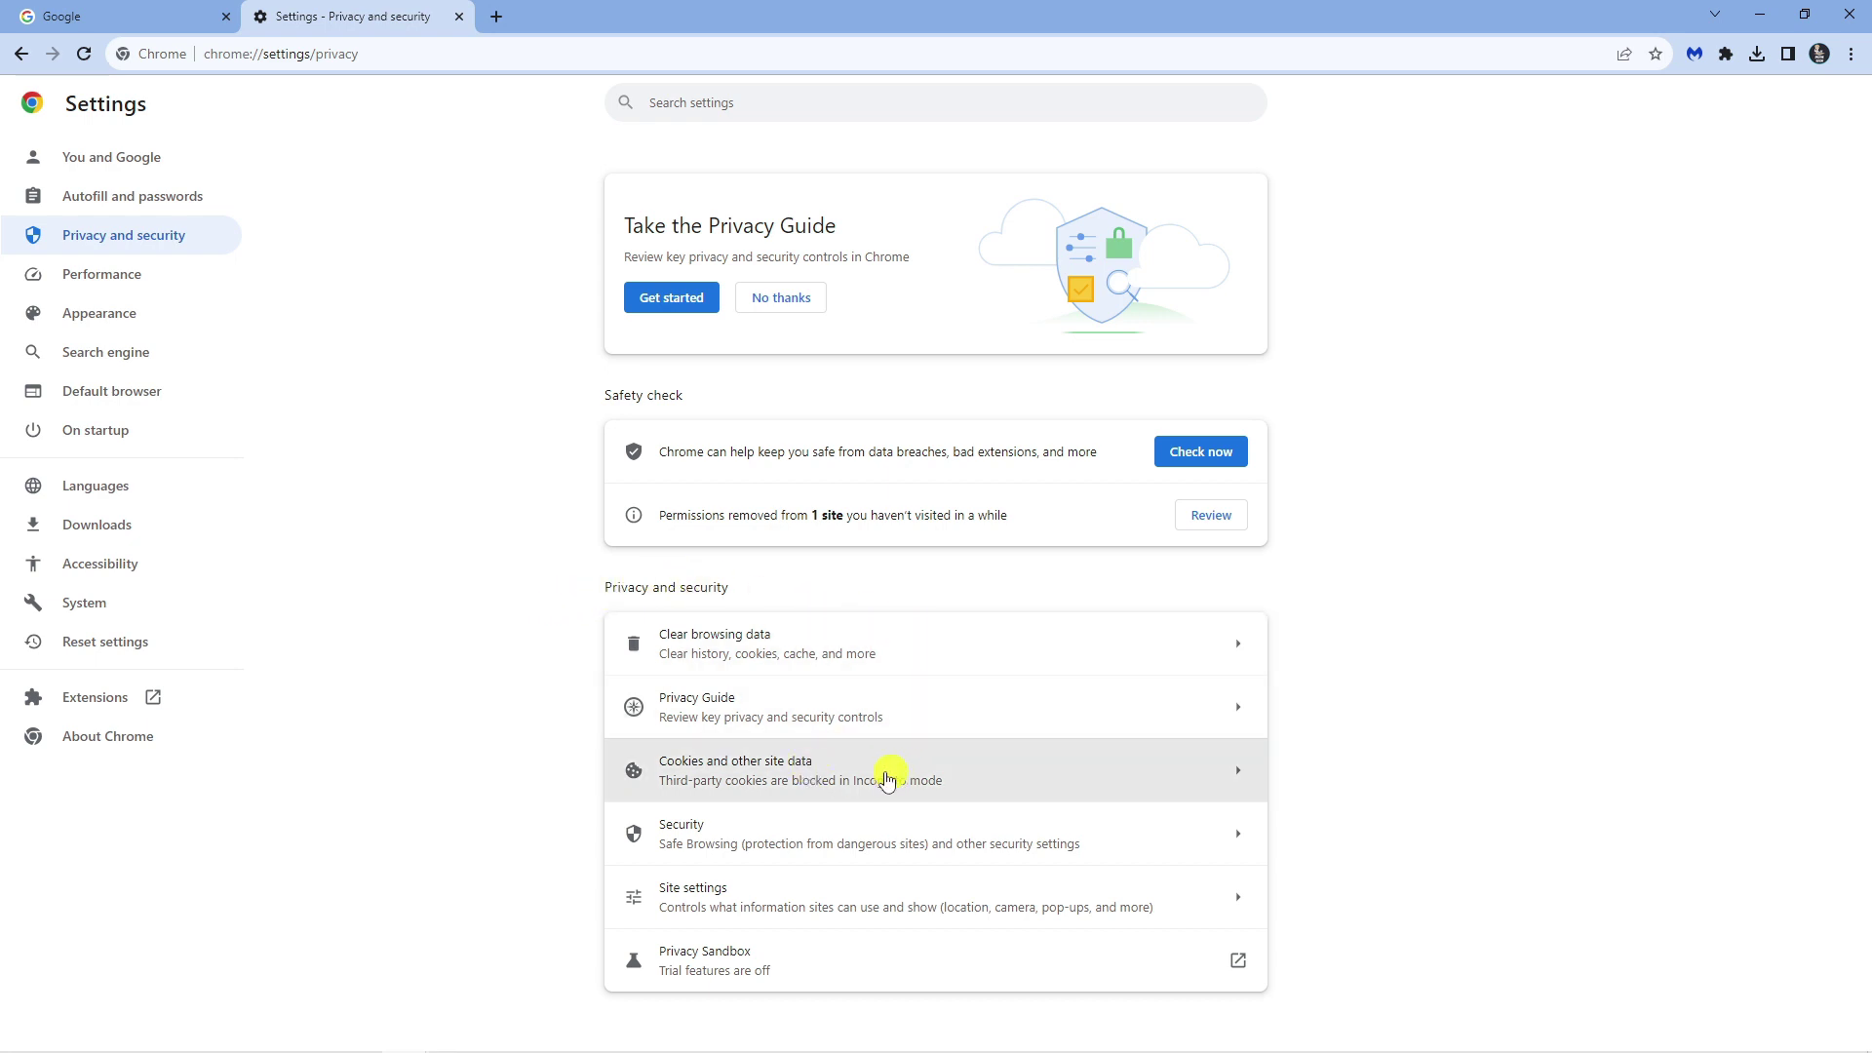
click(883, 777)
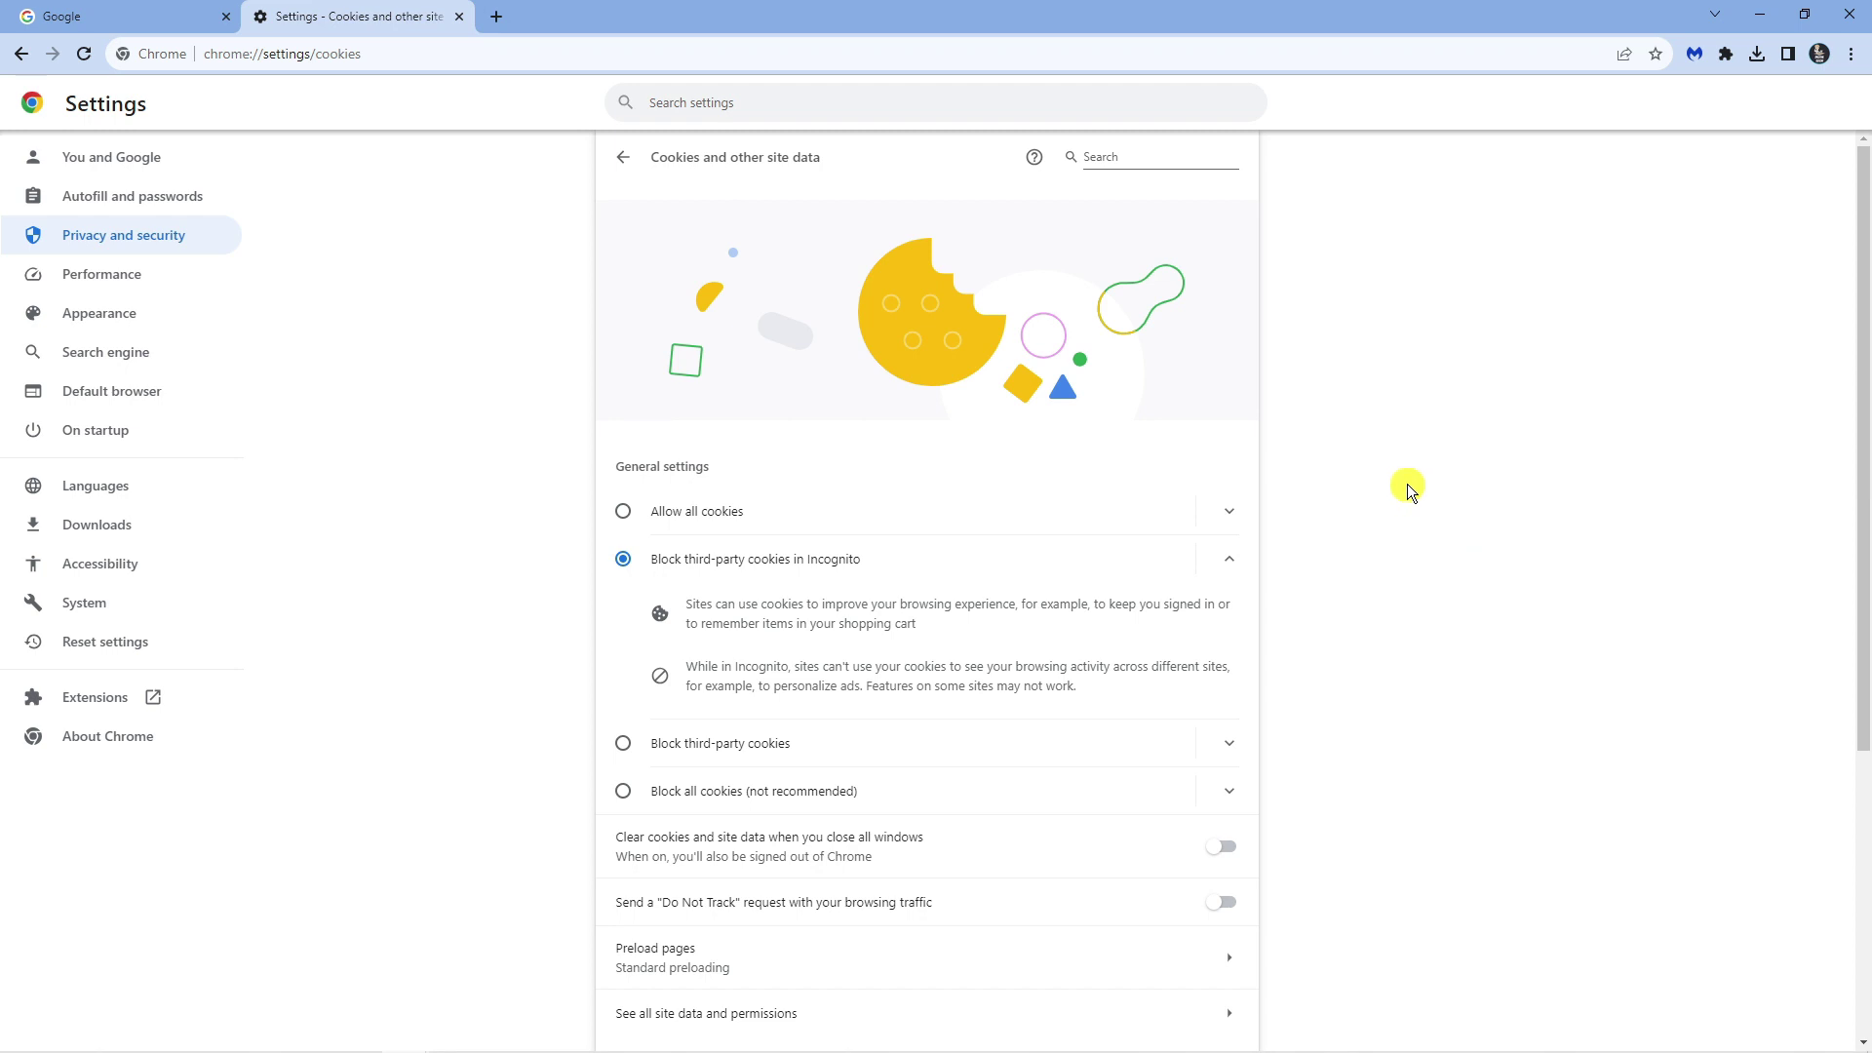
scroll(1406, 480, down, 2)
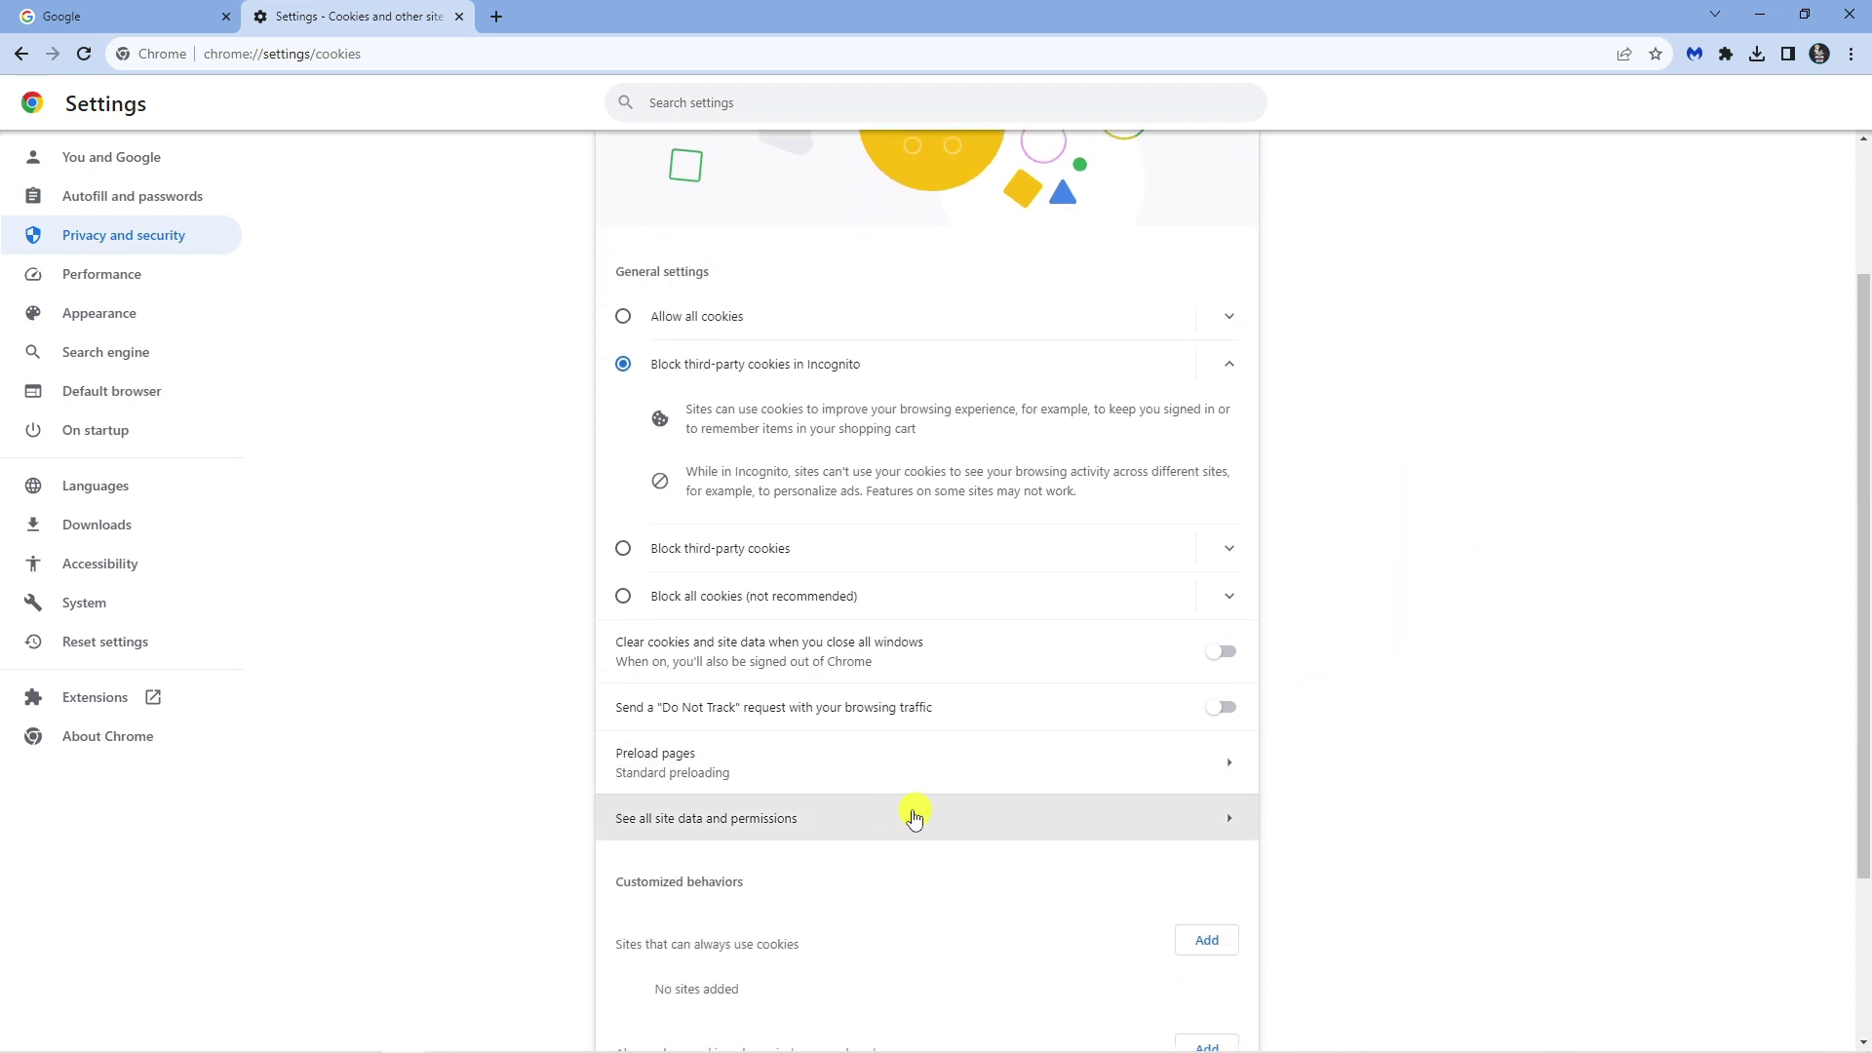
From 'See all site data and permissions', delete roblox.com's stored data and confirm Clear.
click(928, 820)
text(robl)
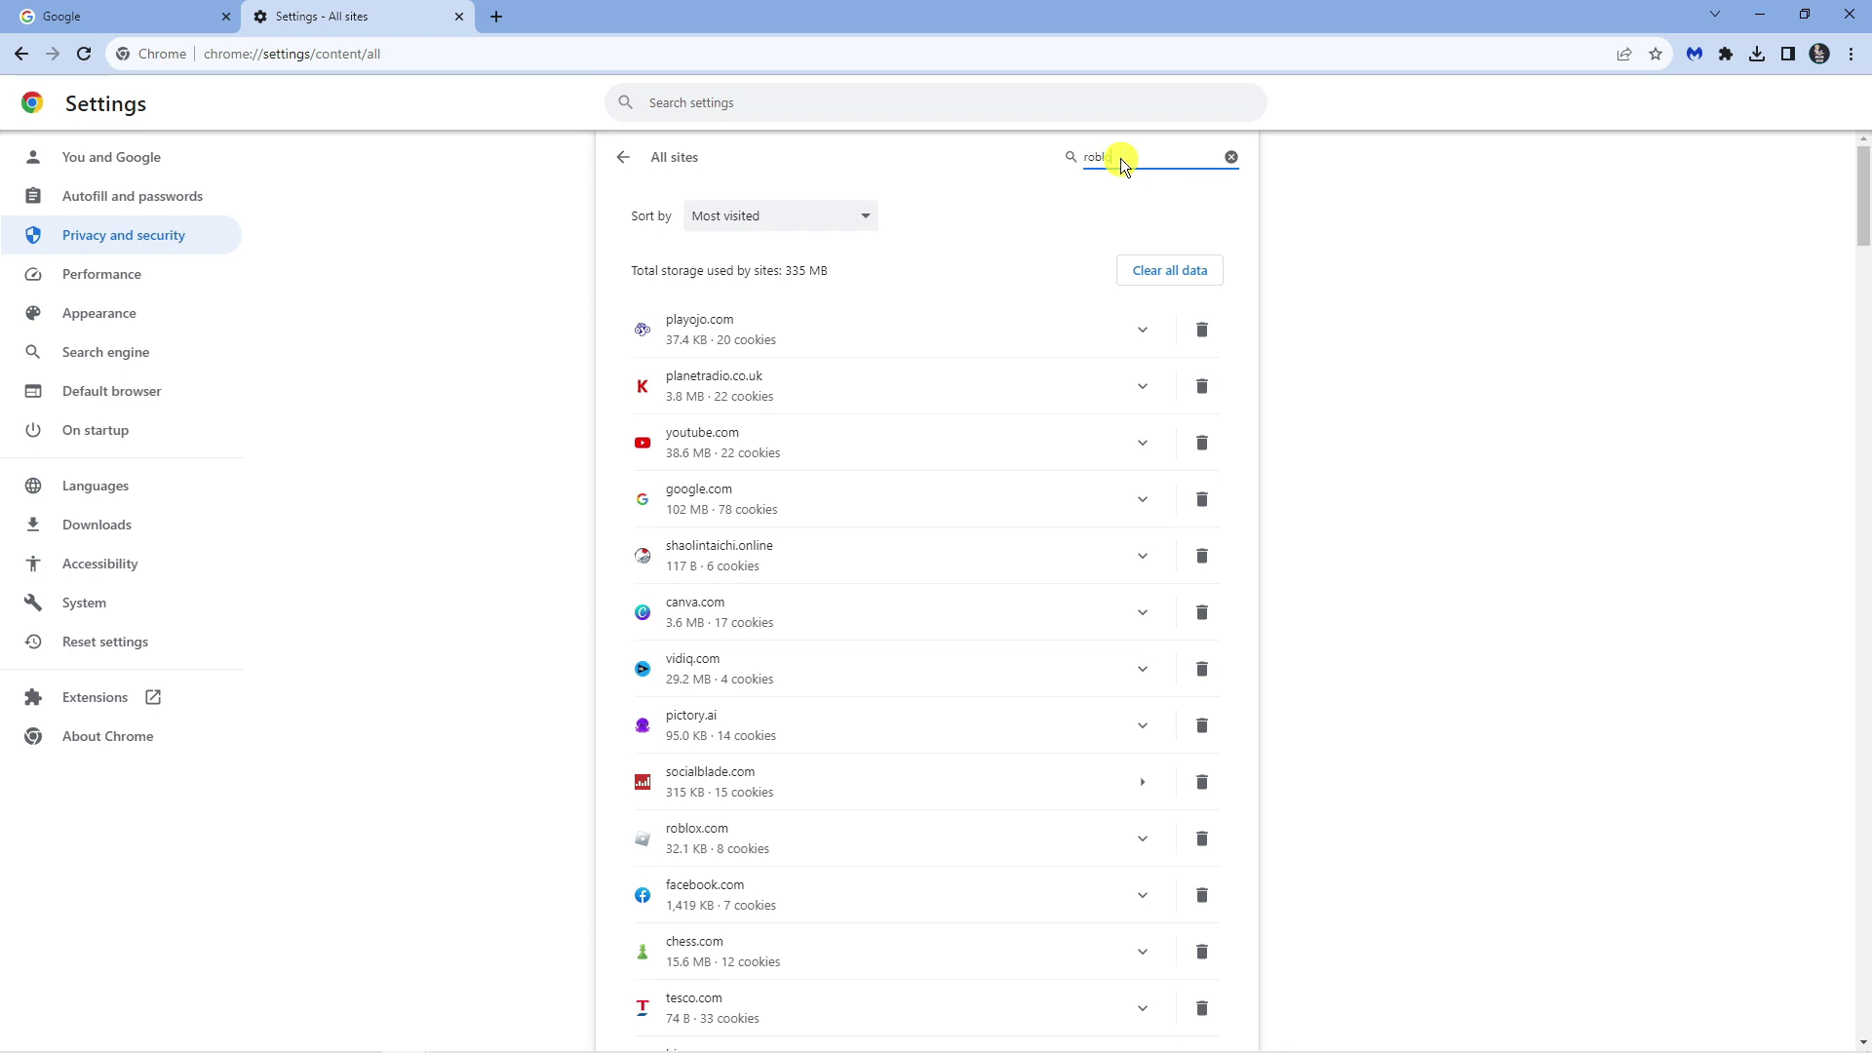
text(ox)
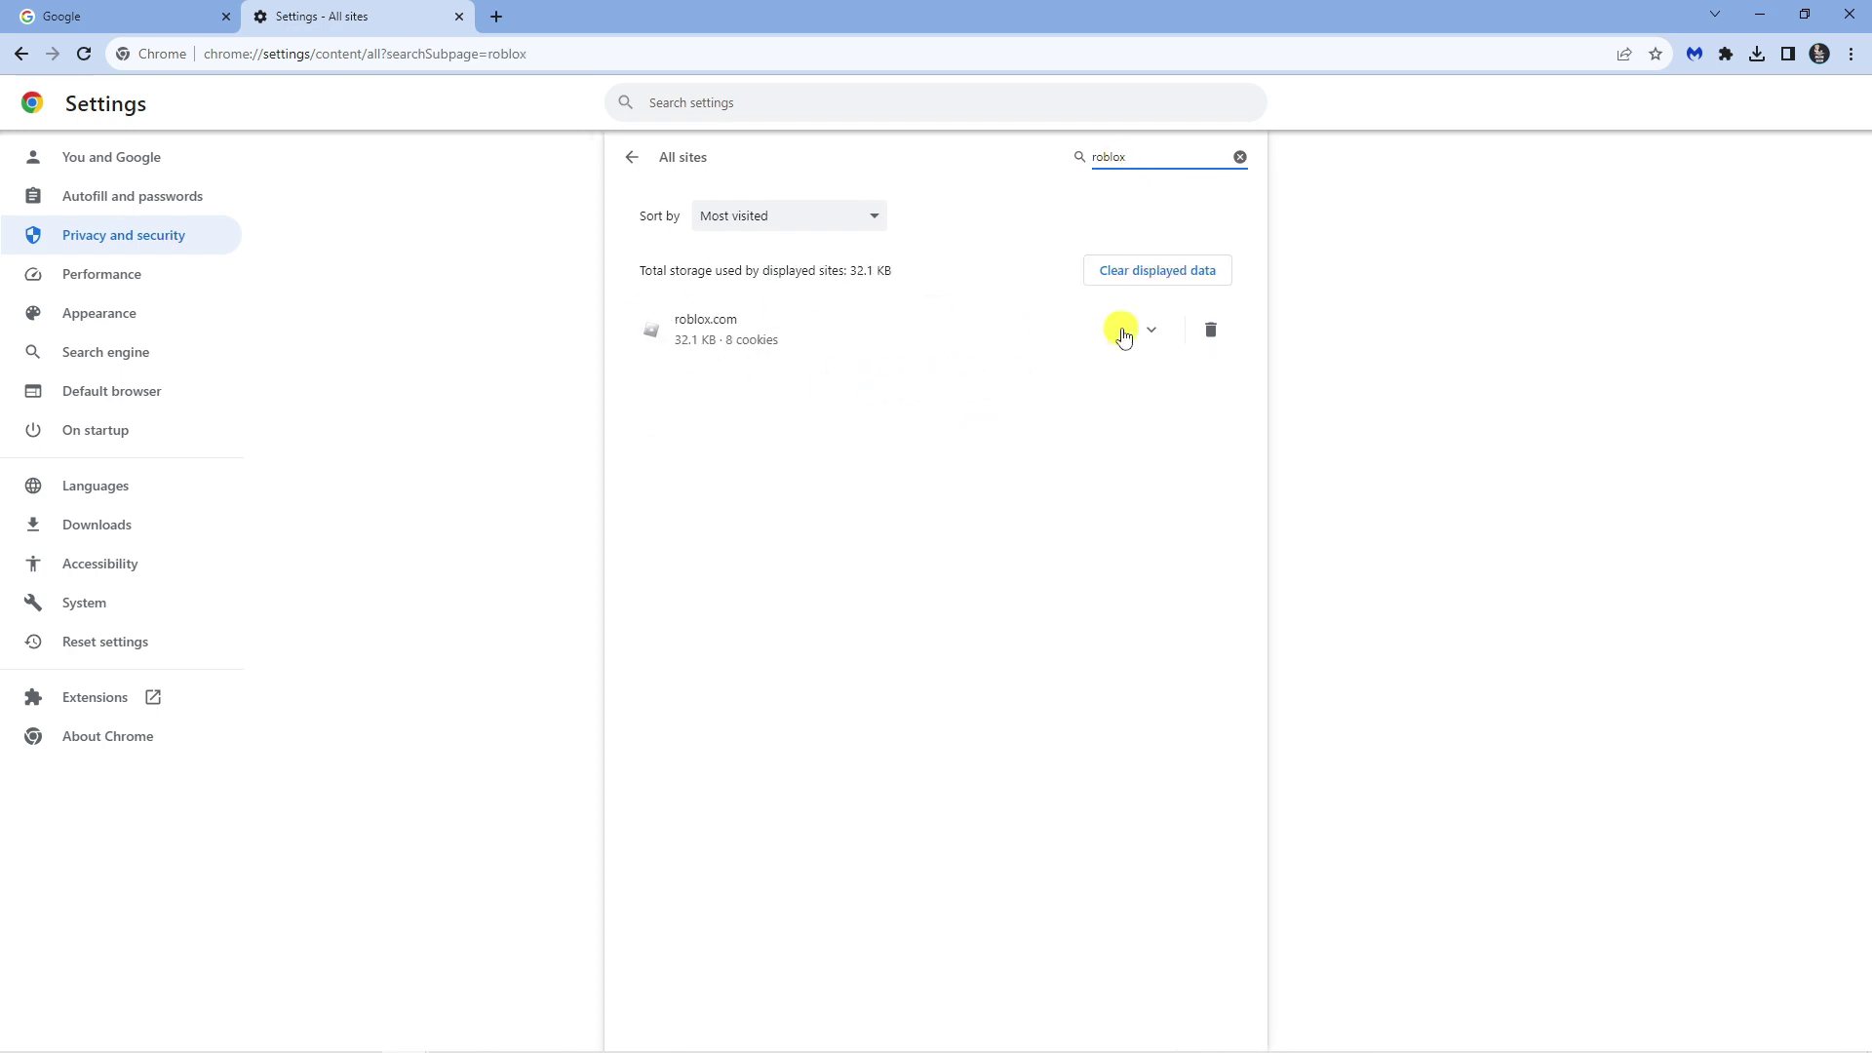
click(1212, 330)
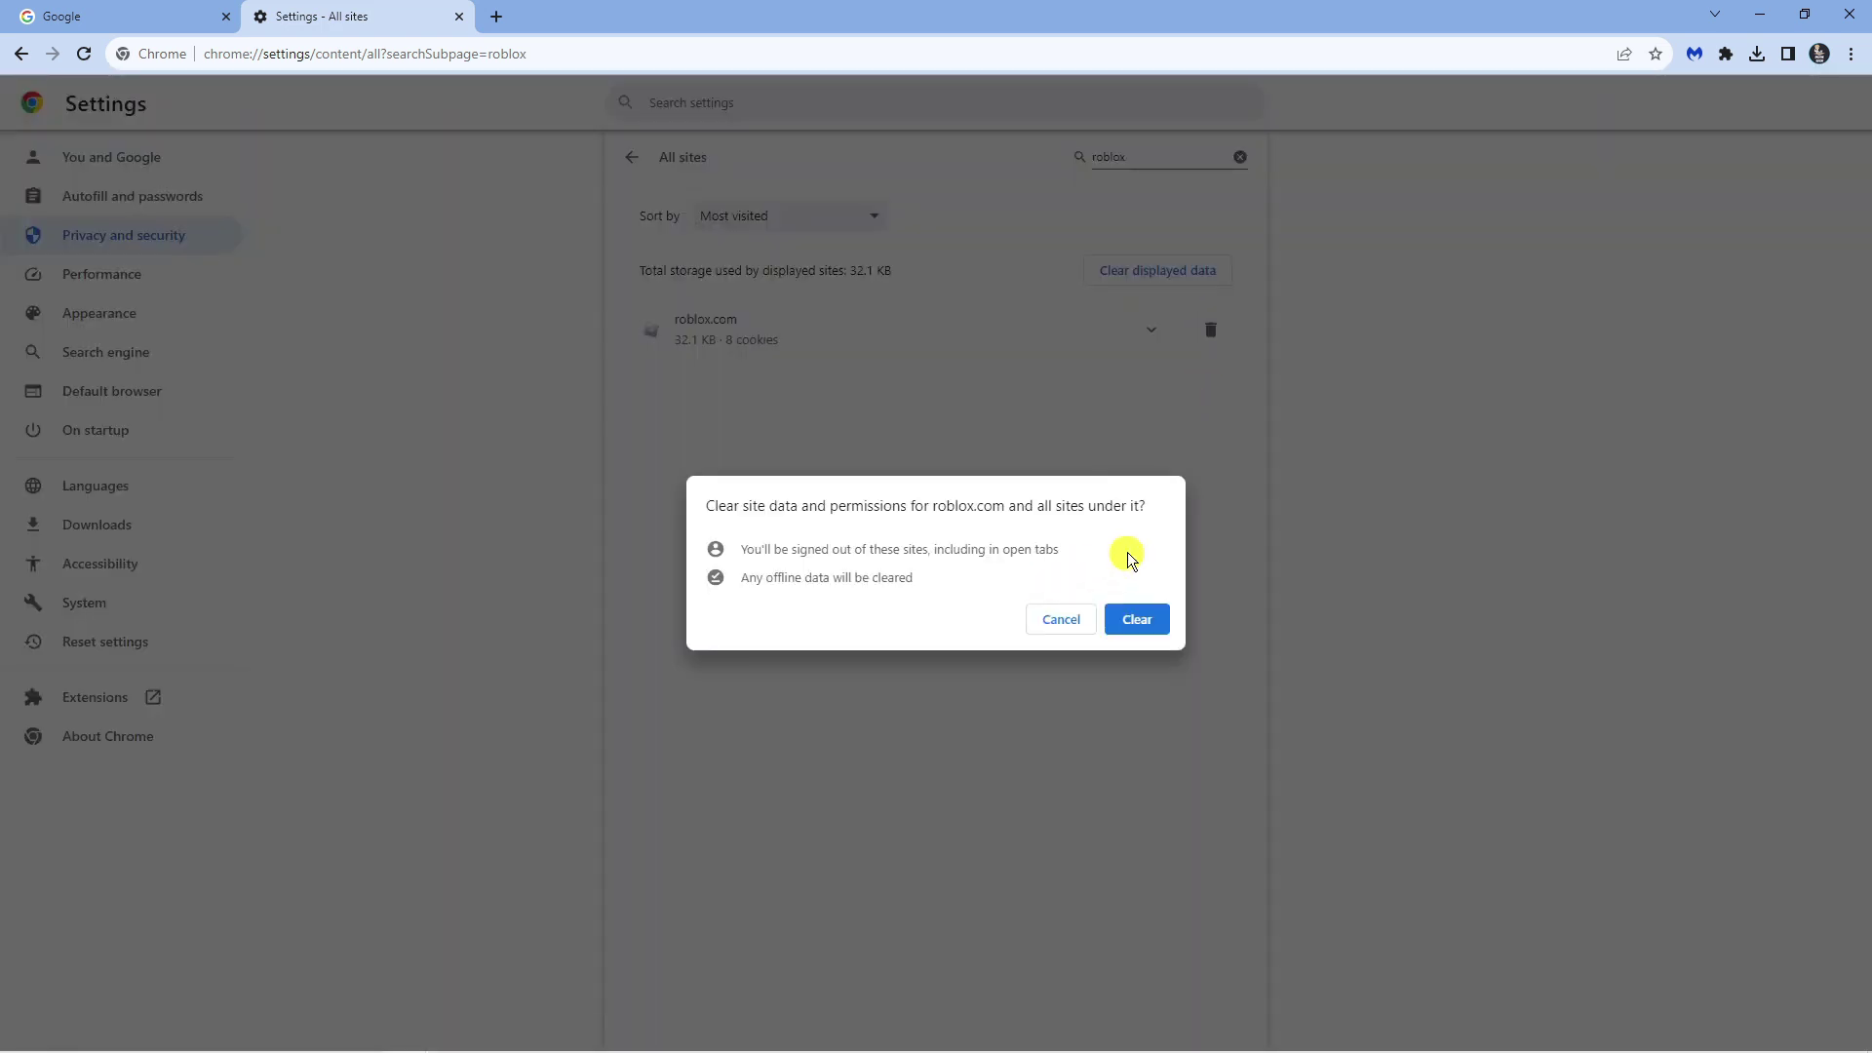
click(1150, 634)
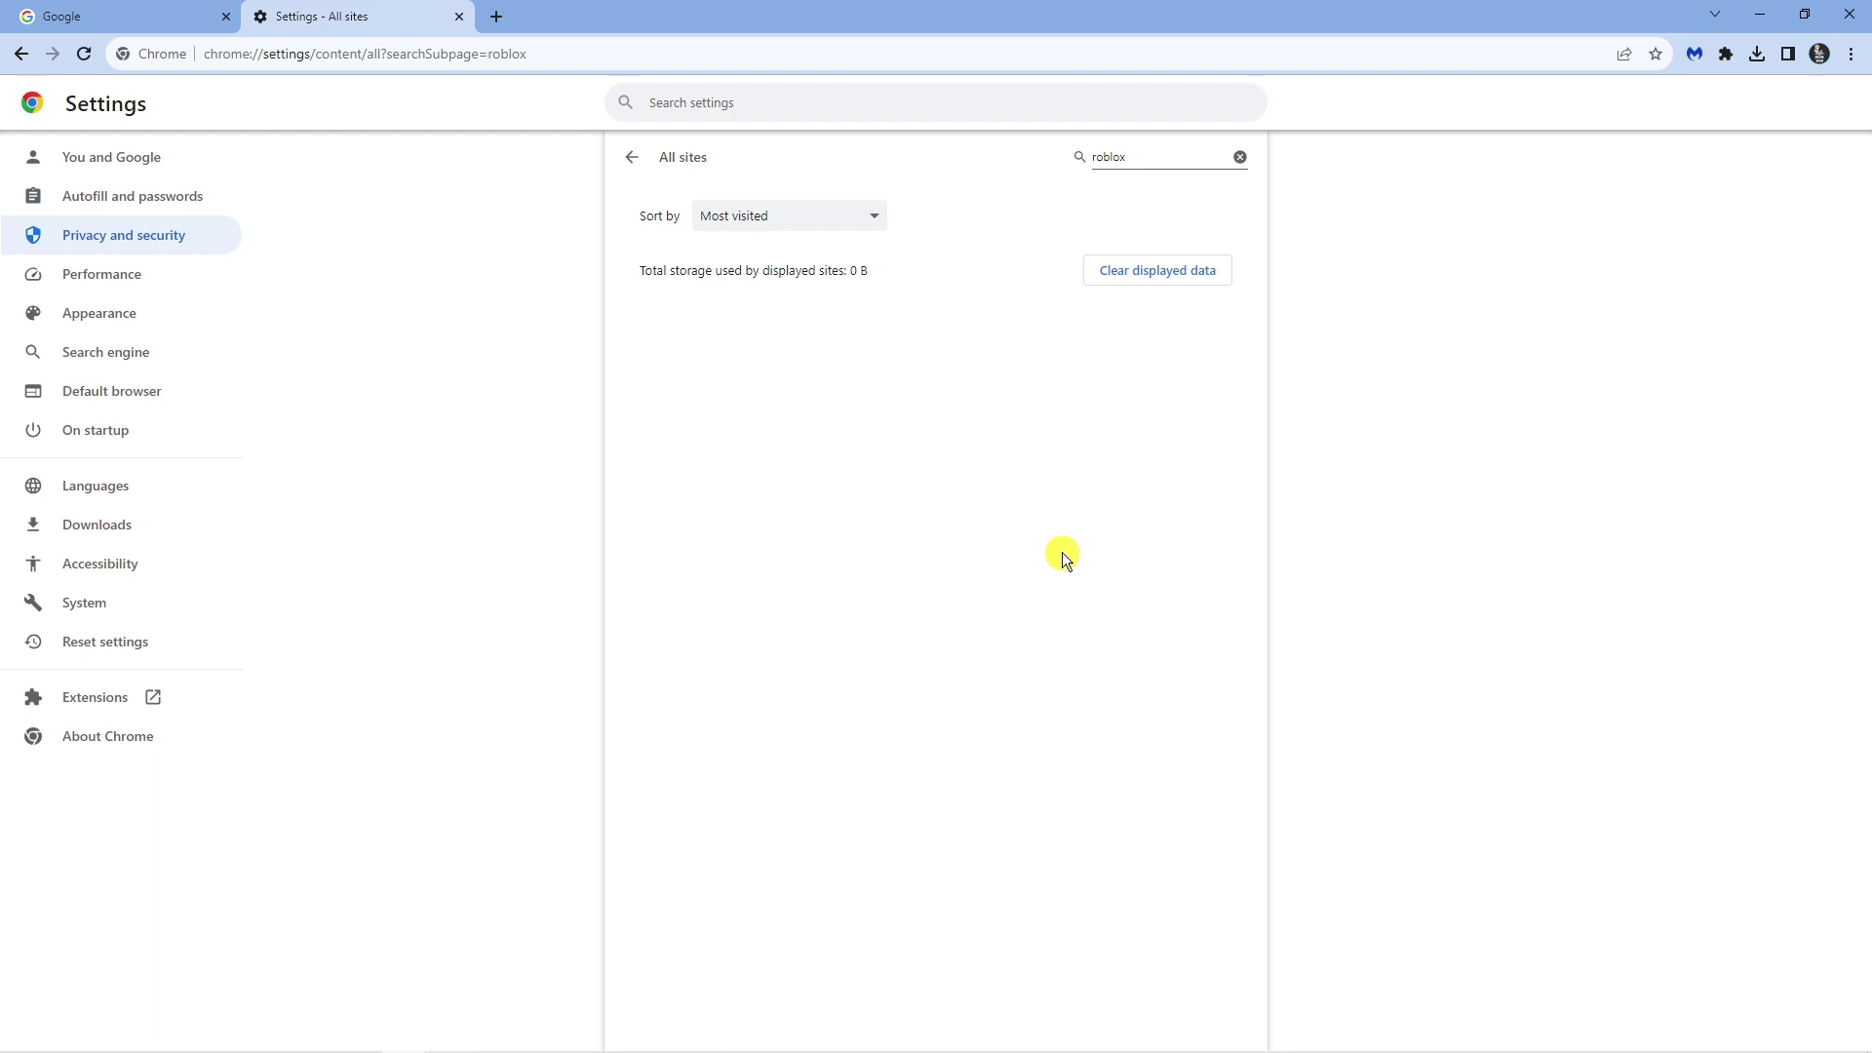
click(1764, 22)
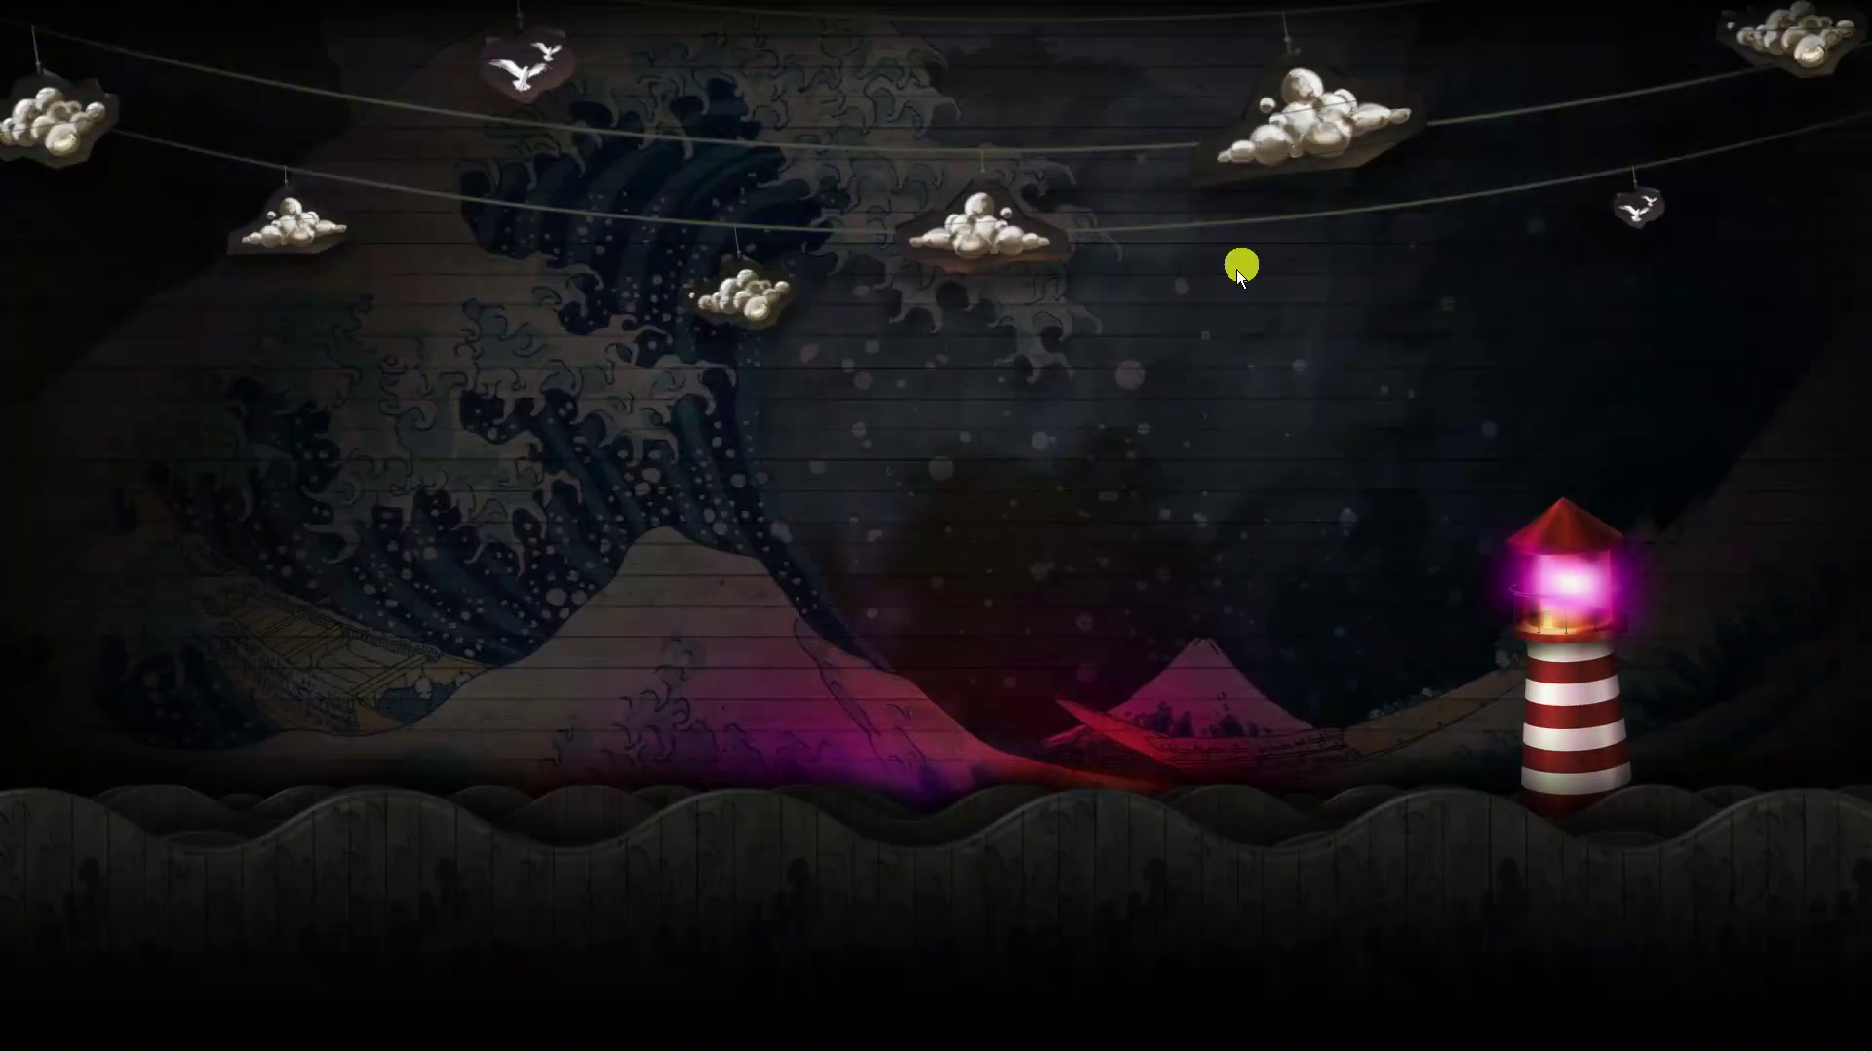